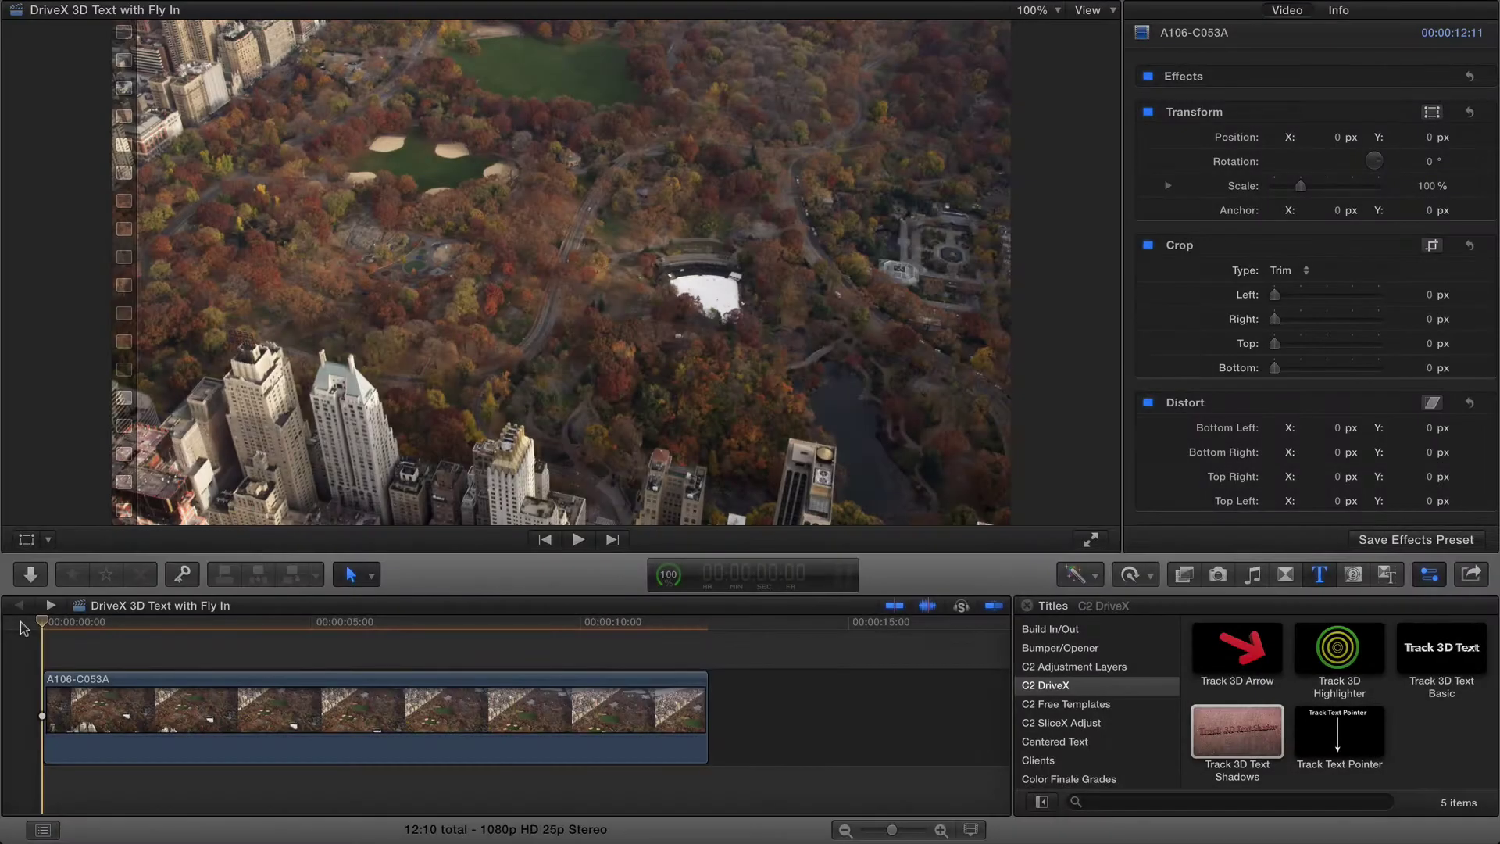
- Play through the Central Park aerial clip, then return the playhead to its start
key(space)
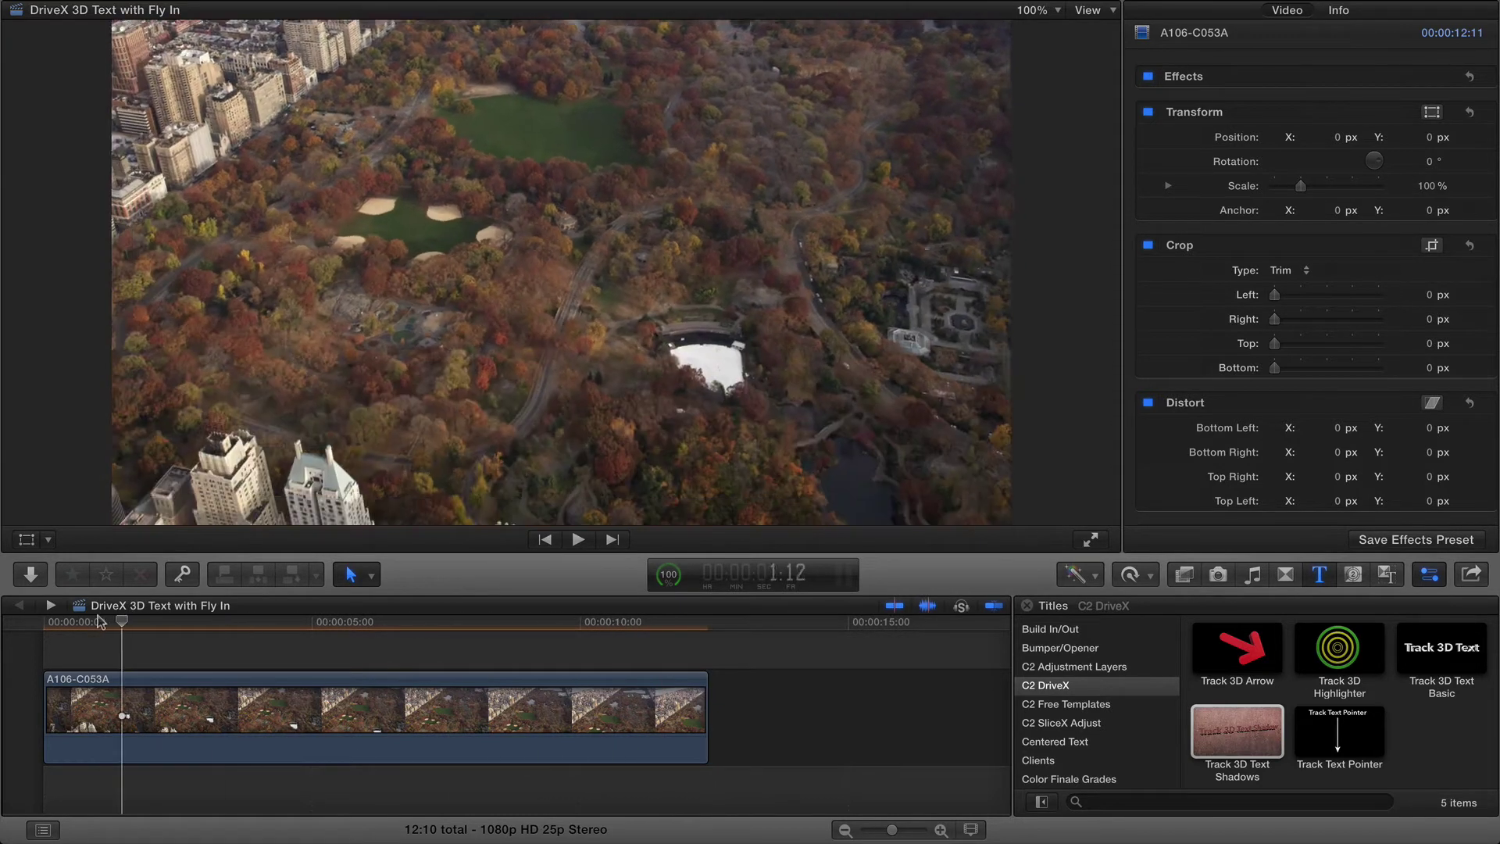
key(space)
click(37, 622)
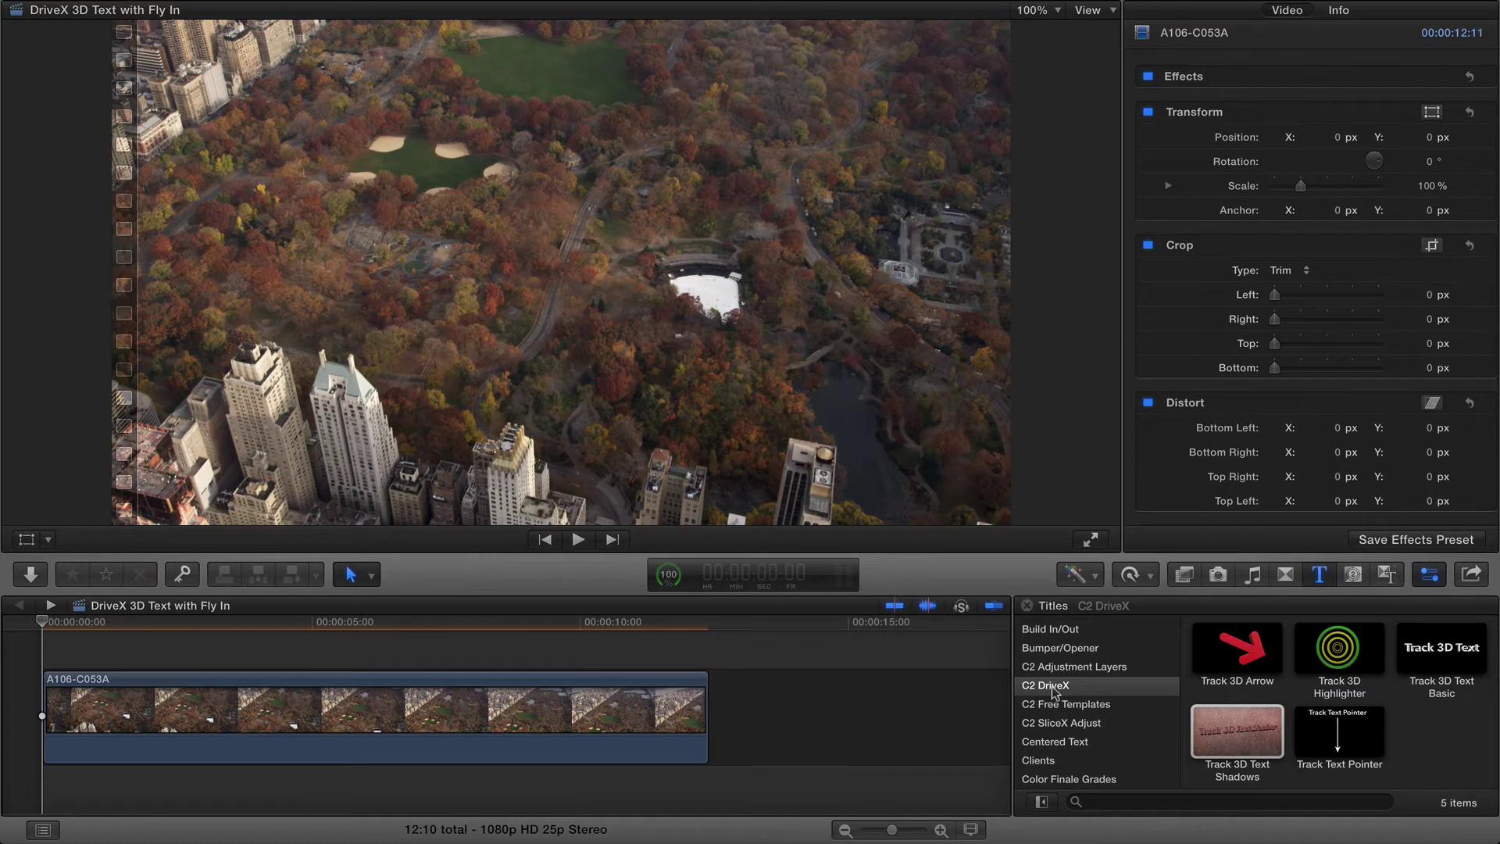
- Place the Track 3D Text Shadows title above clip A106-C053A and stretch it to 12:10
click(1230, 726)
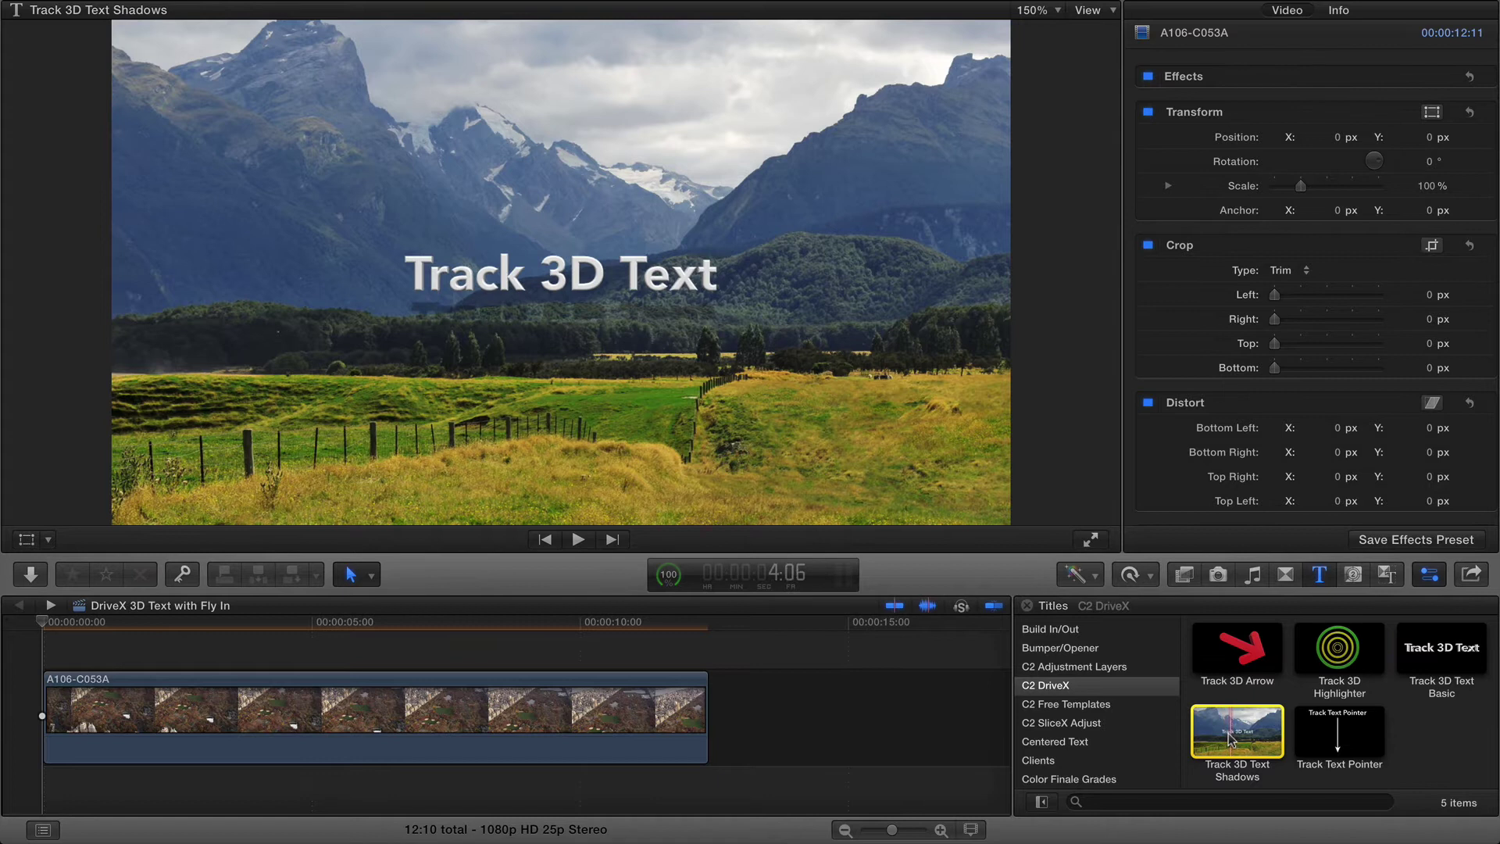
drag(1231, 738, 37, 632)
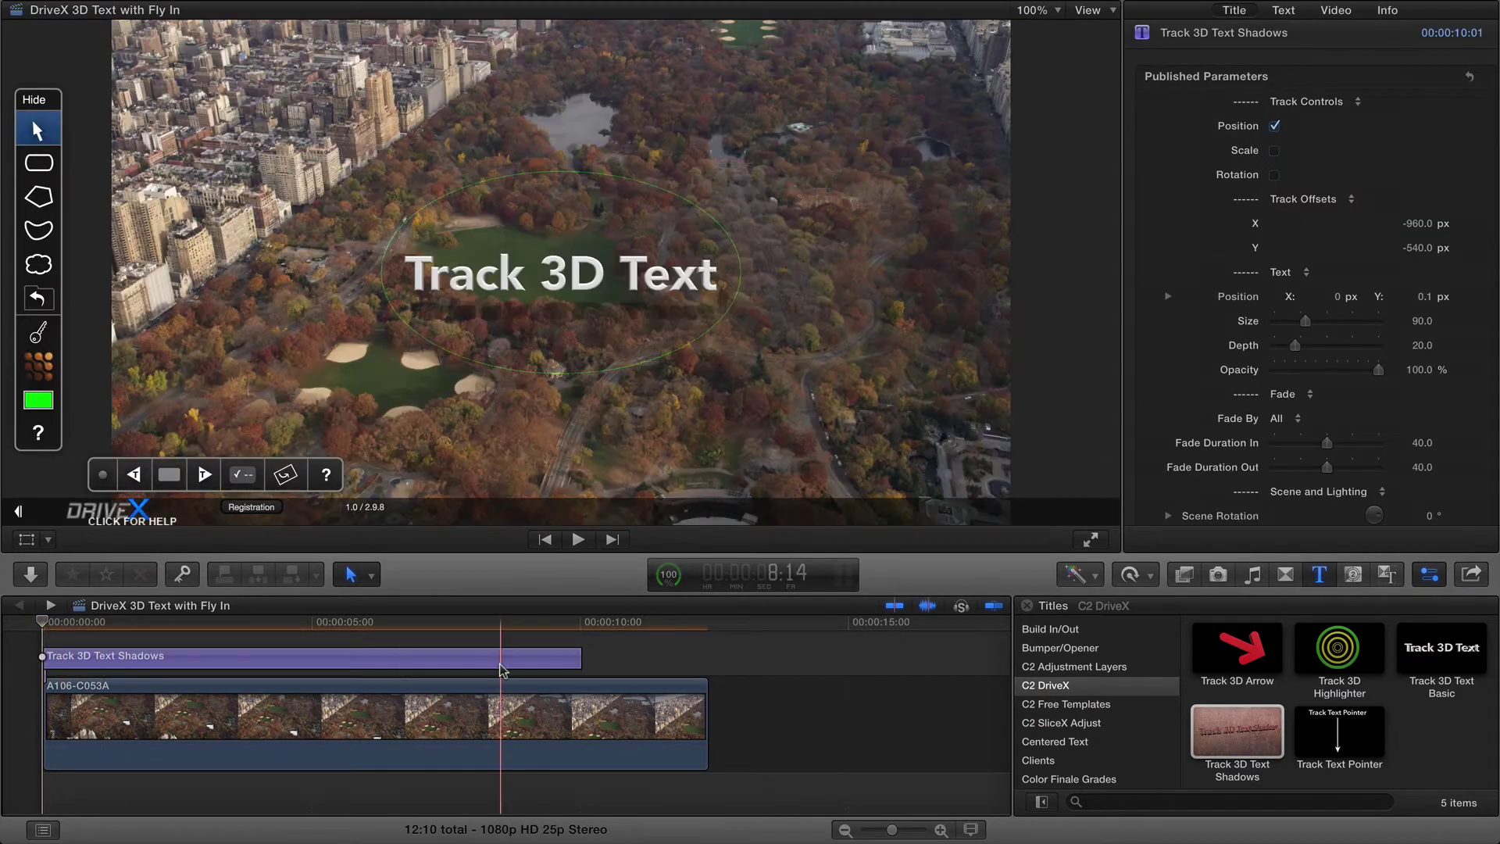
drag(579, 656, 700, 653)
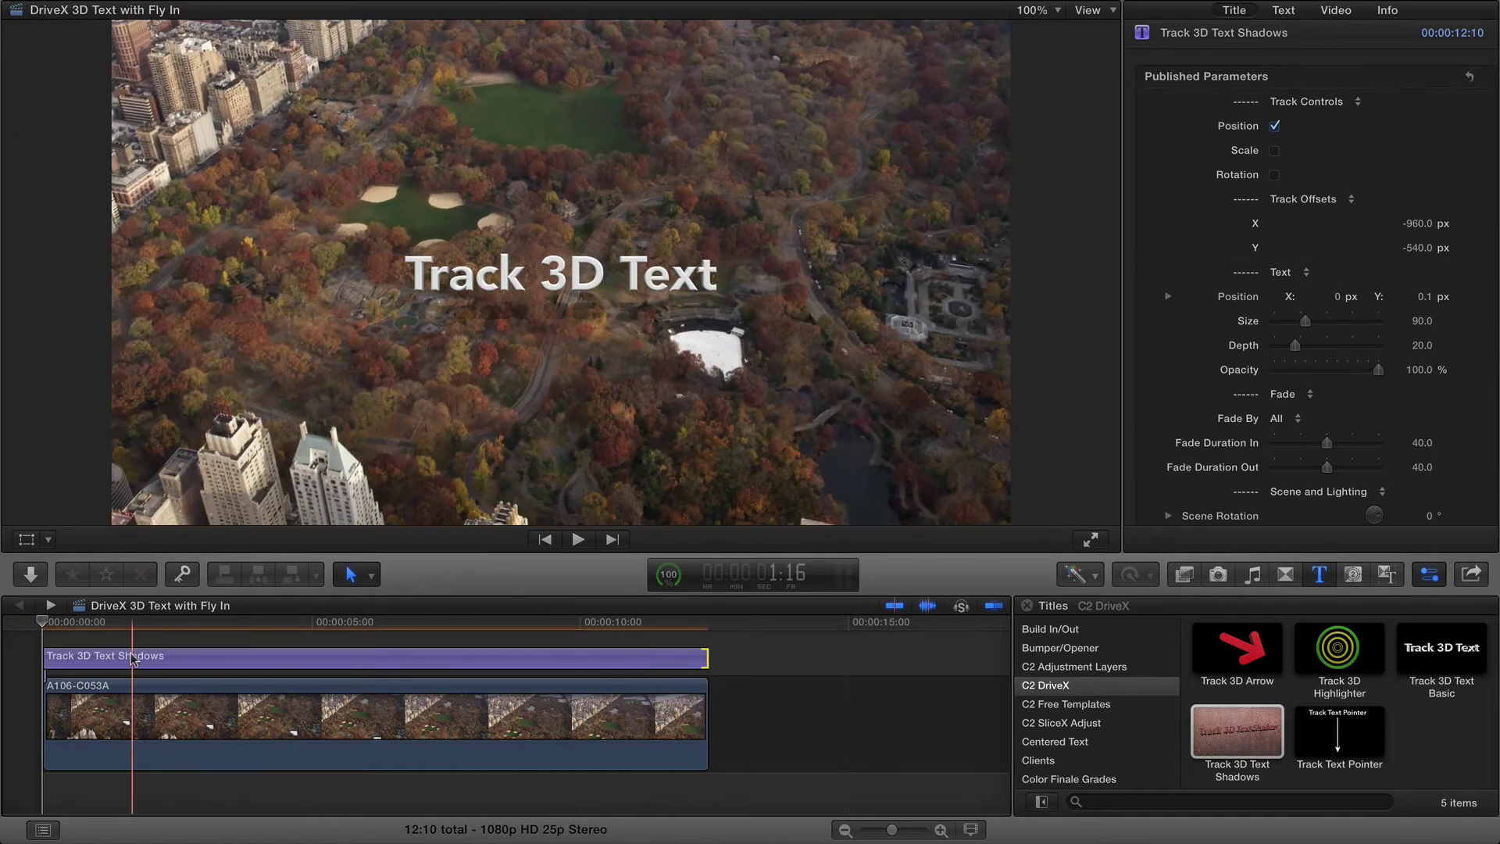
- Draw an elliptical tracking region around the lawn near the frame top and track it forward
click(132, 658)
click(31, 165)
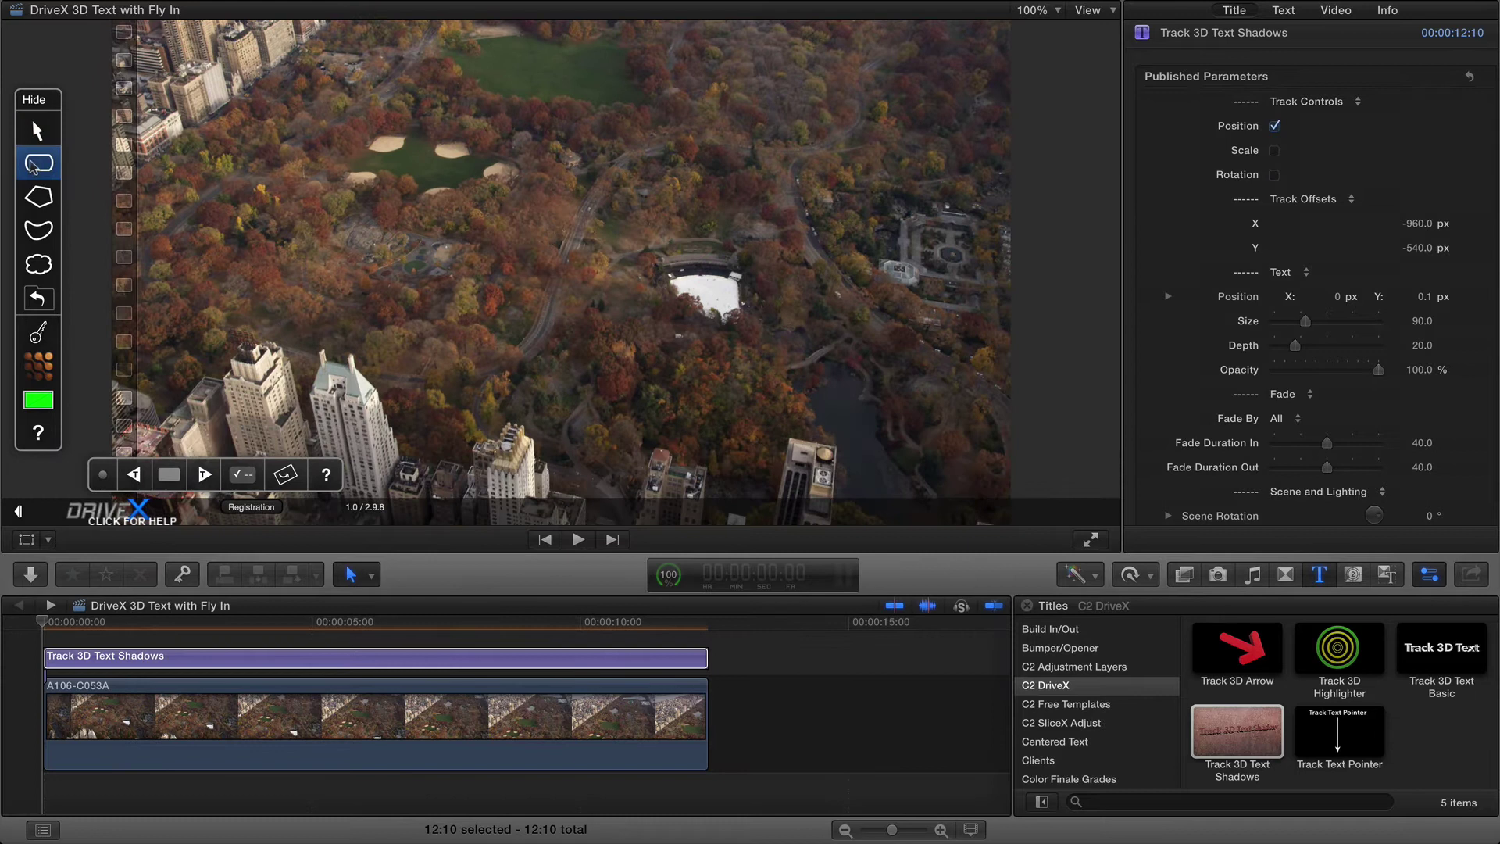
drag(550, 82, 692, 27)
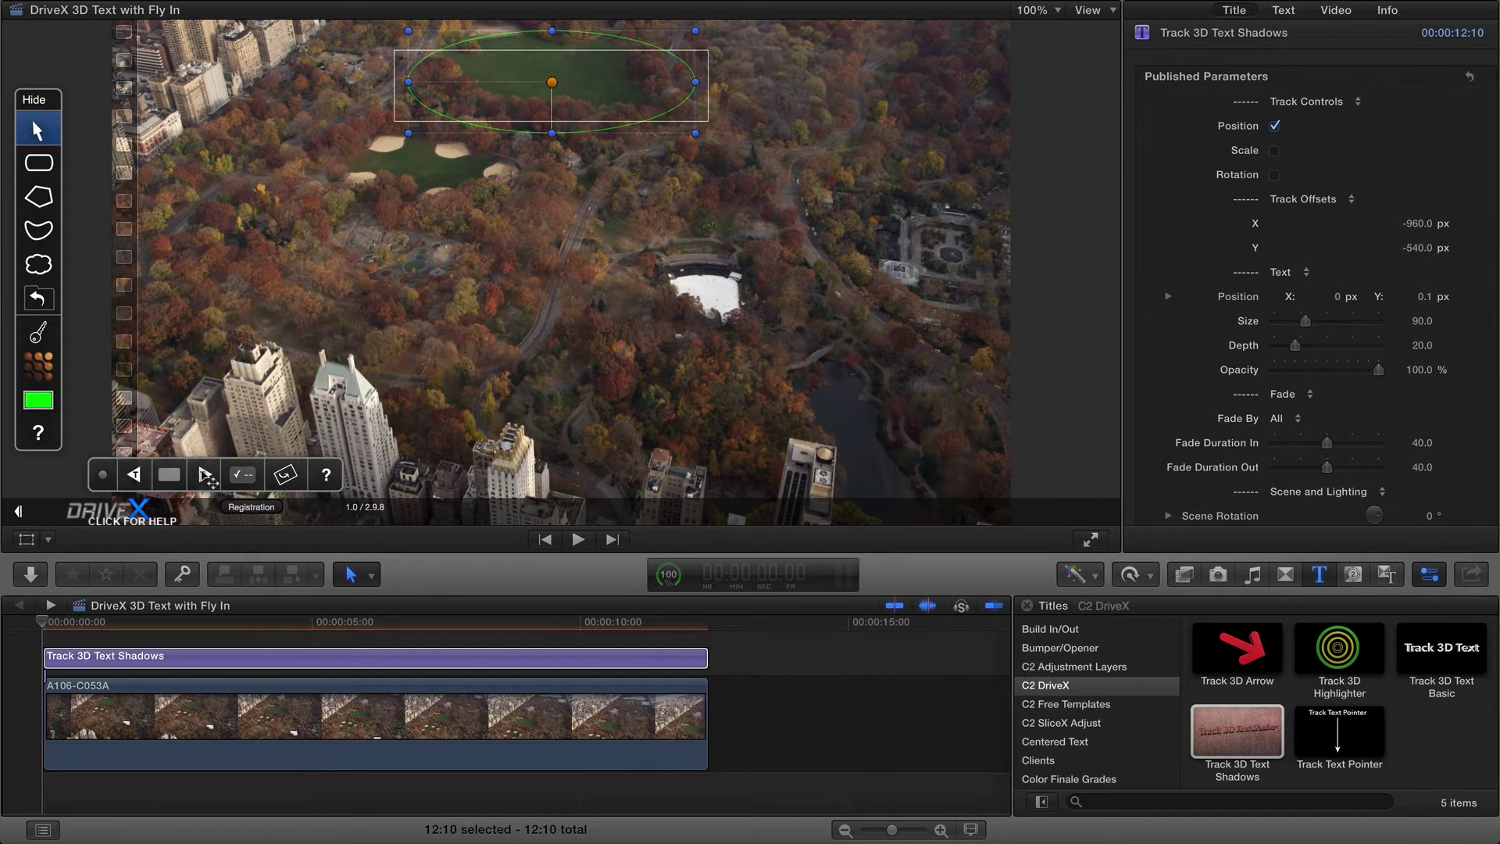
click(205, 477)
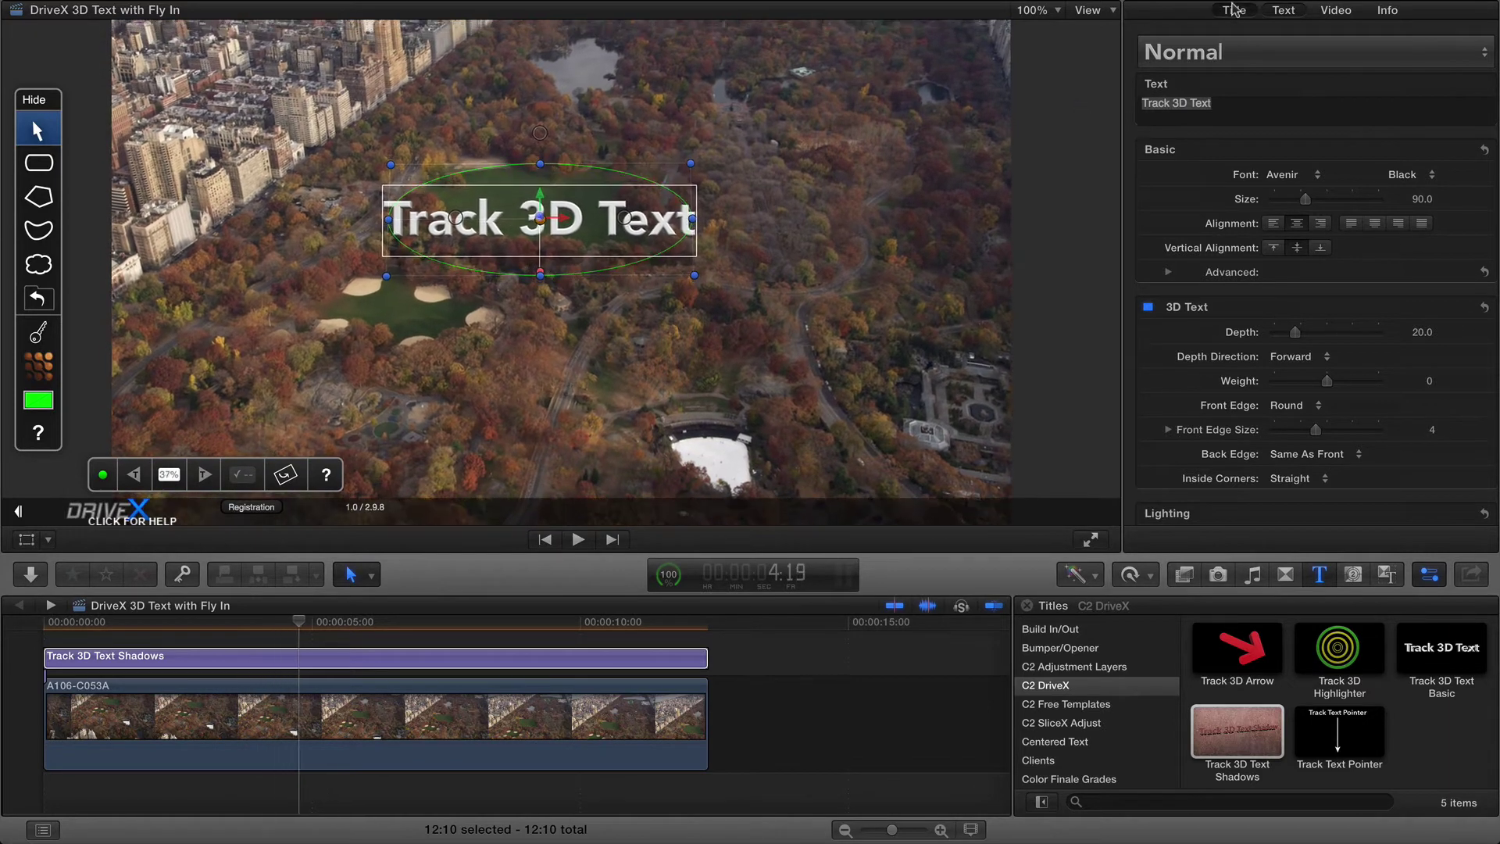
click(1233, 10)
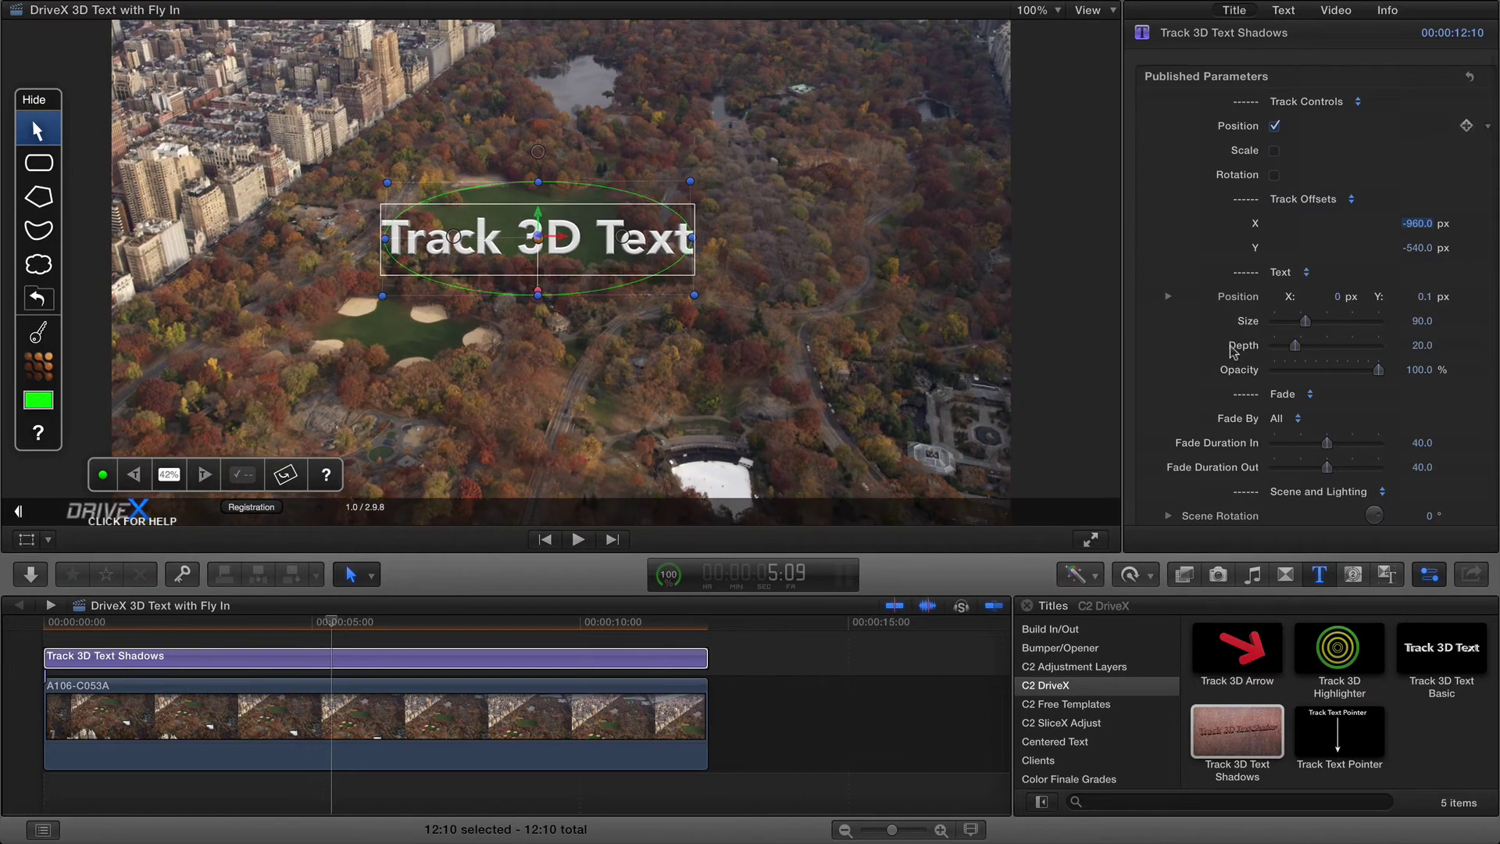
scroll(1225, 336, down, 4)
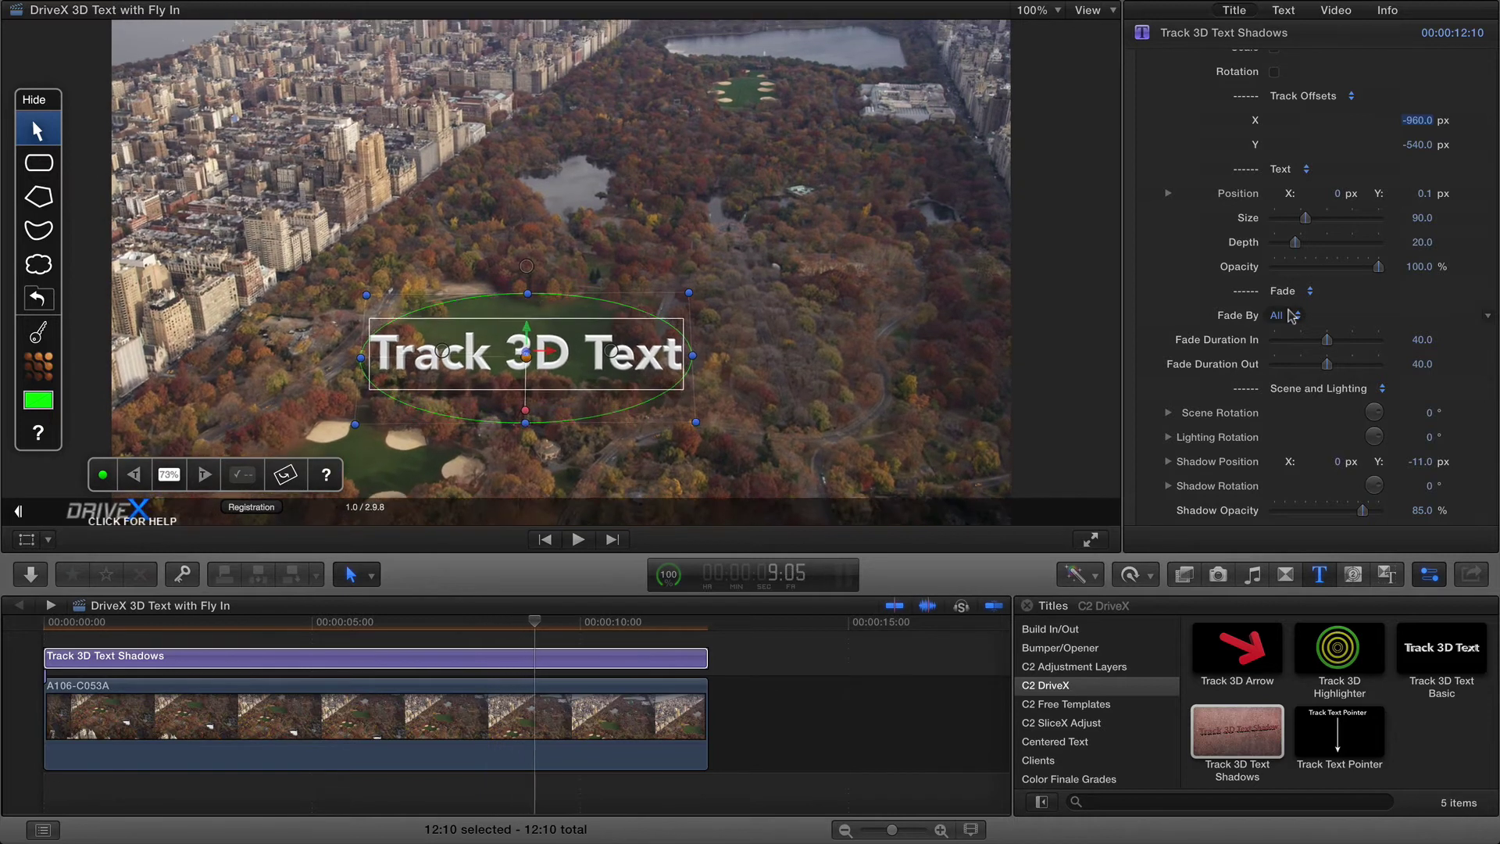
- Try Fade By Character with a longer fade-in duration of about 78
click(1293, 315)
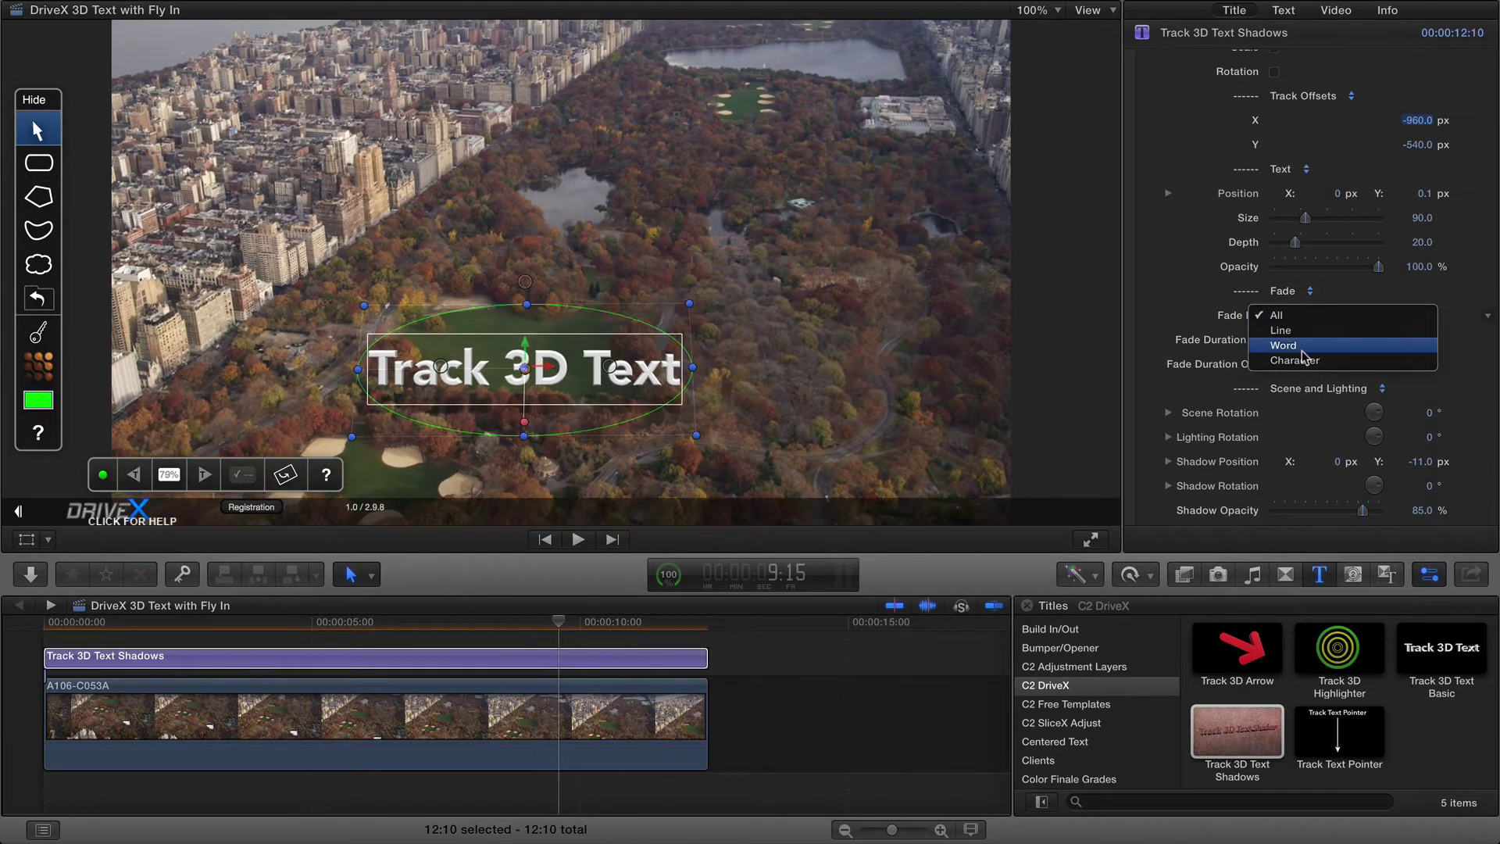
click(1224, 324)
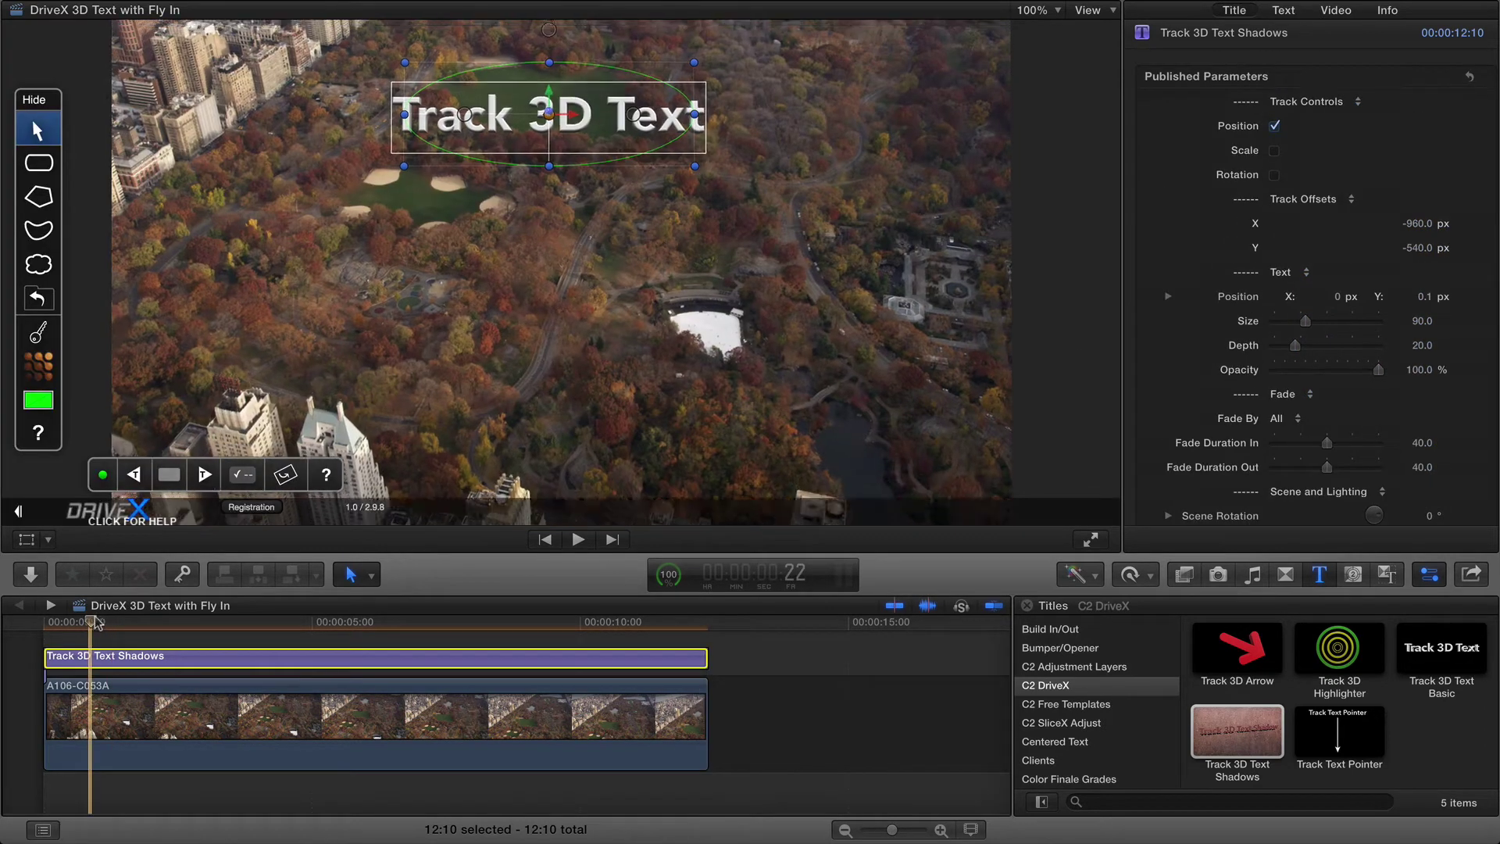
drag(1343, 448, 1379, 446)
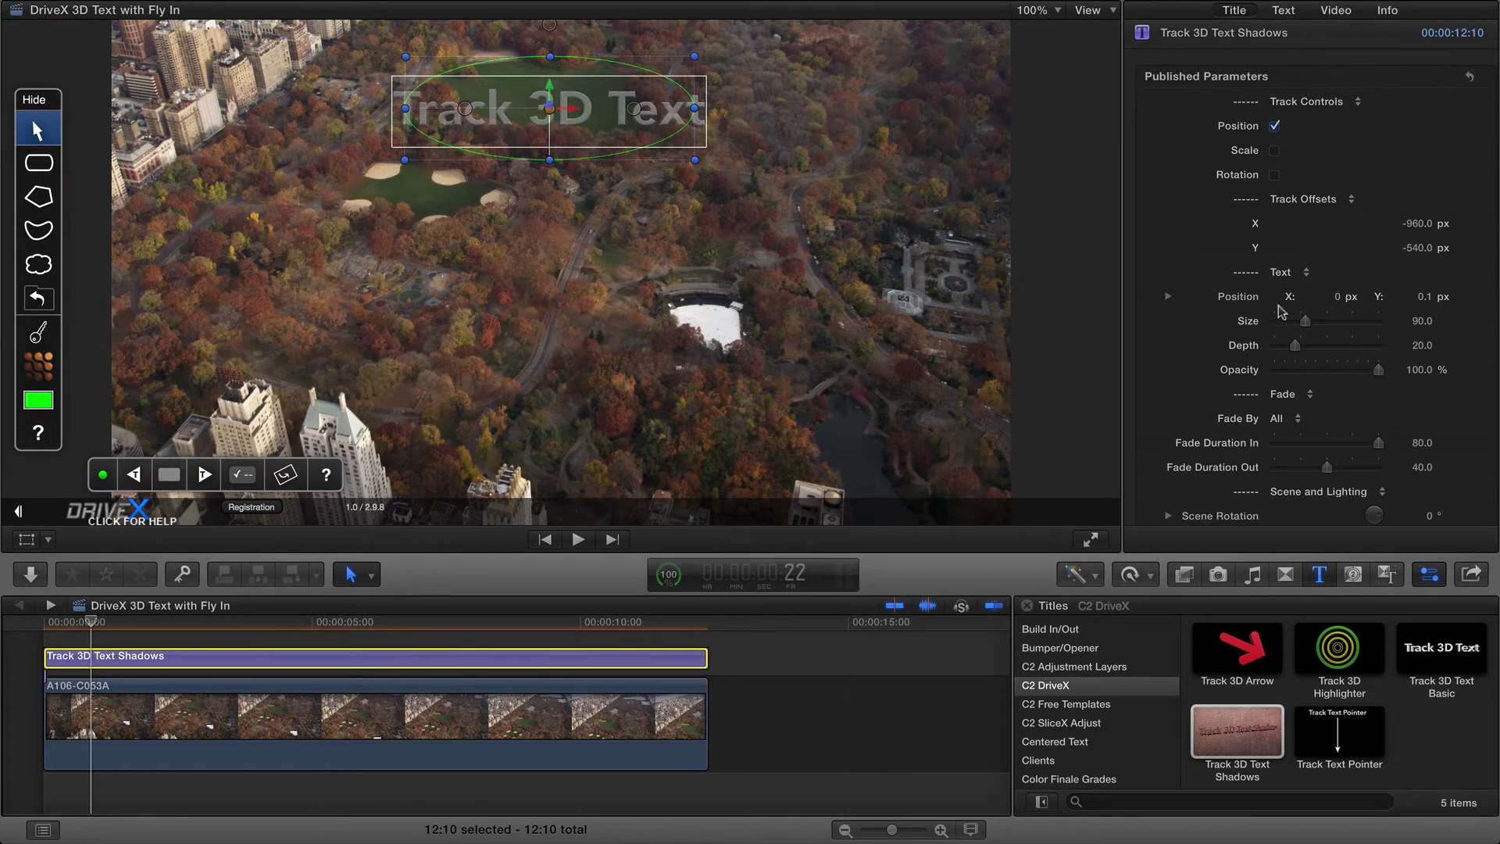
click(1279, 416)
click(1275, 463)
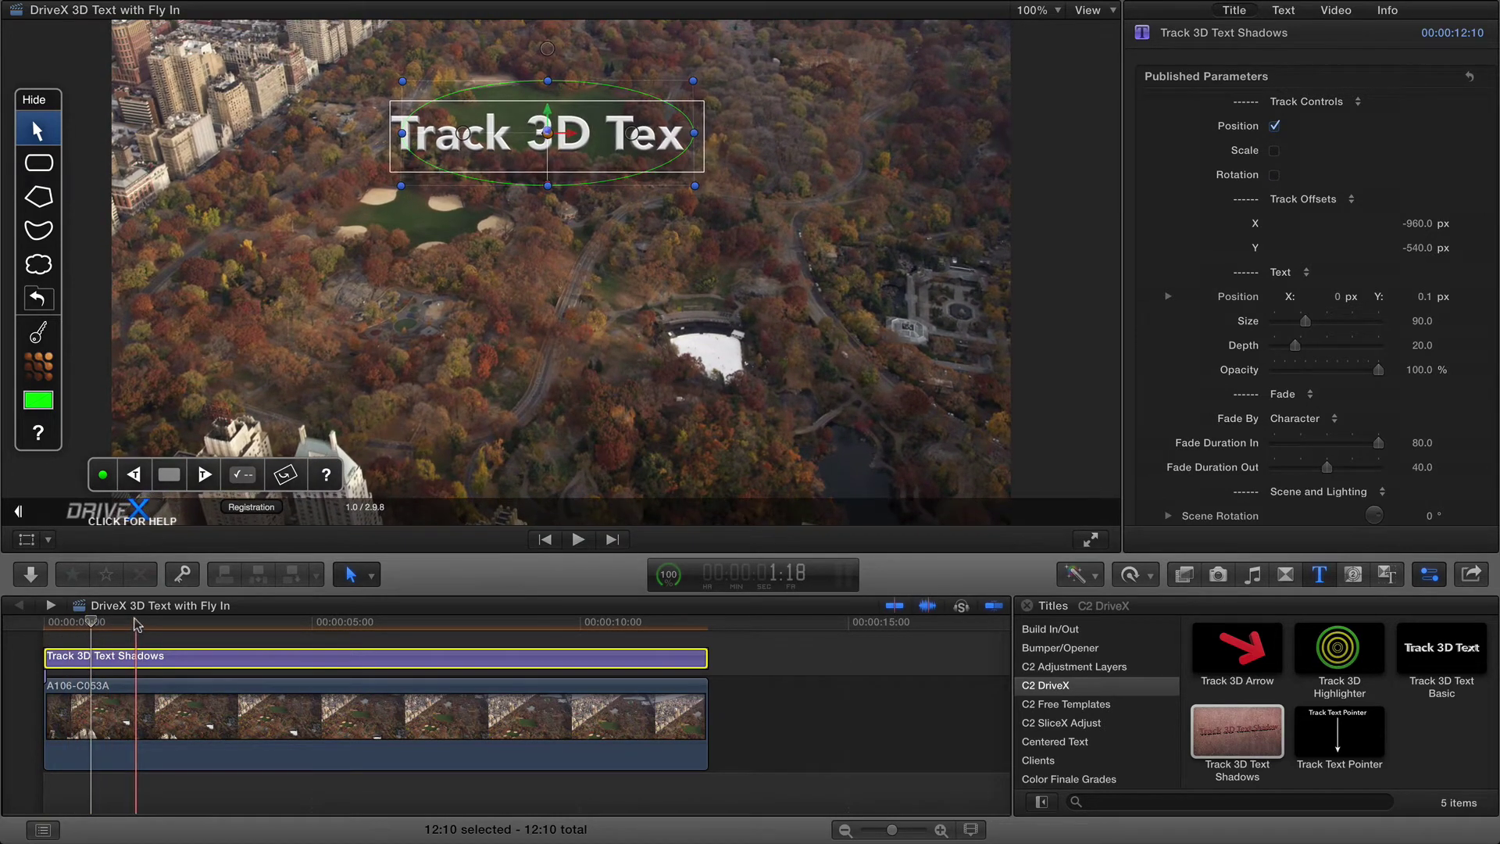
click(137, 621)
- Set Fade By back to All and bring the fade durations down to 0
click(1315, 420)
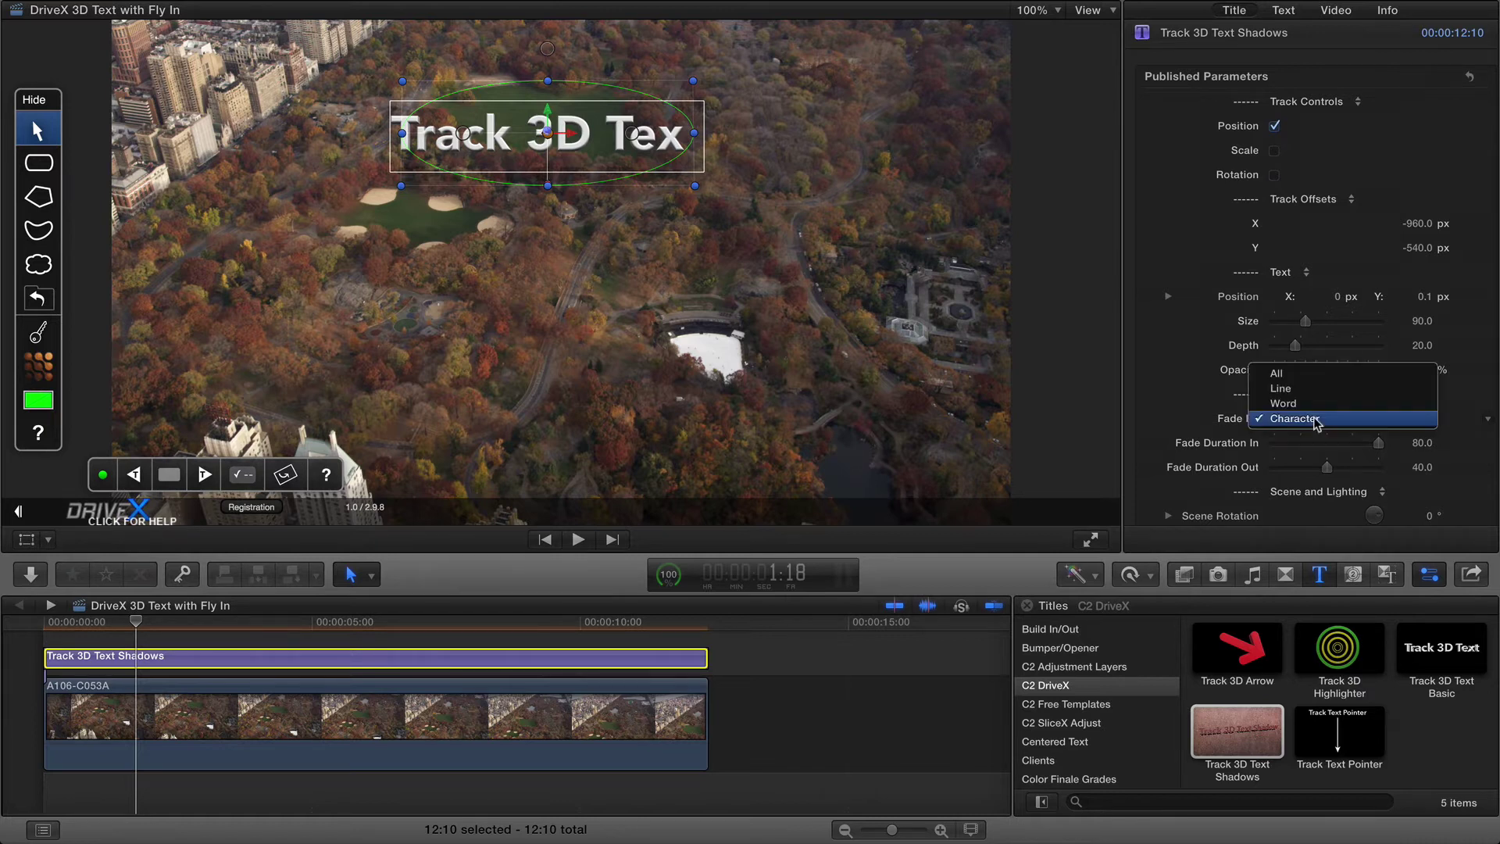
click(1318, 374)
drag(1302, 449, 1282, 464)
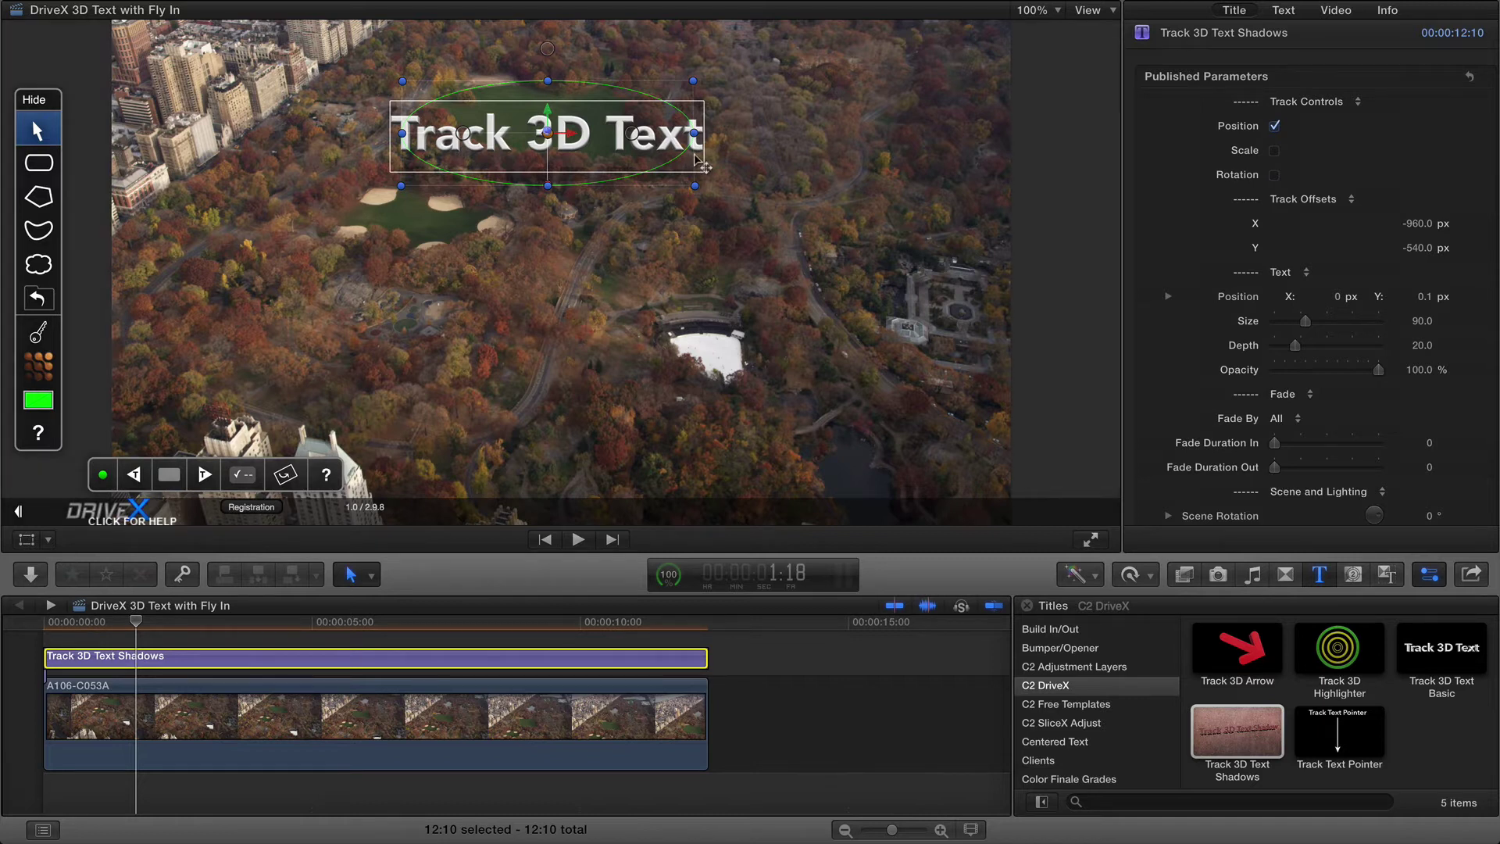
- Replace the title's wording with 'For Sale'
double_click(662, 155)
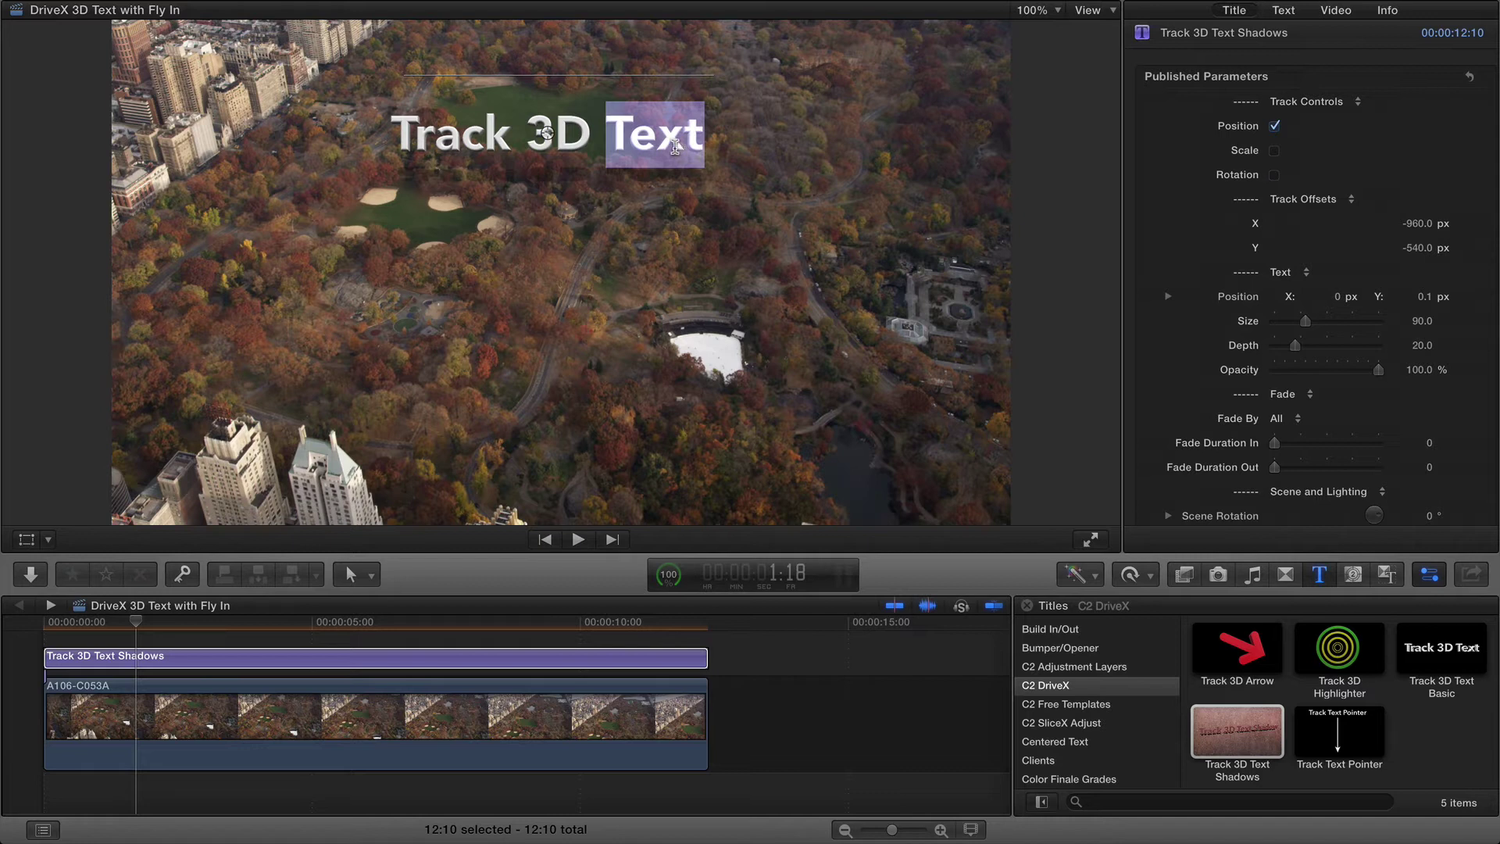
triple_click(660, 131)
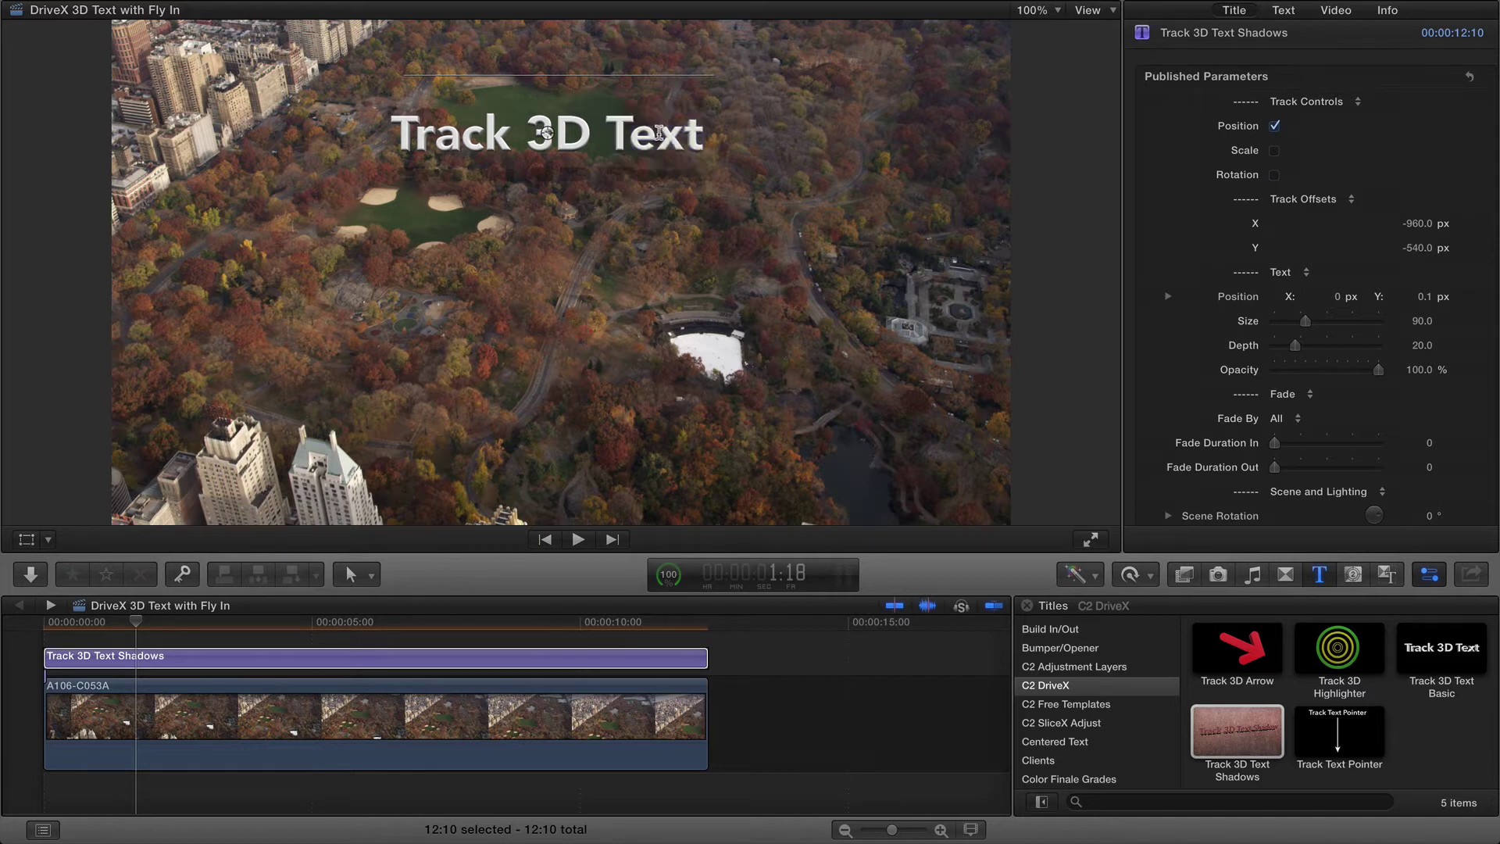
text(For Sale)
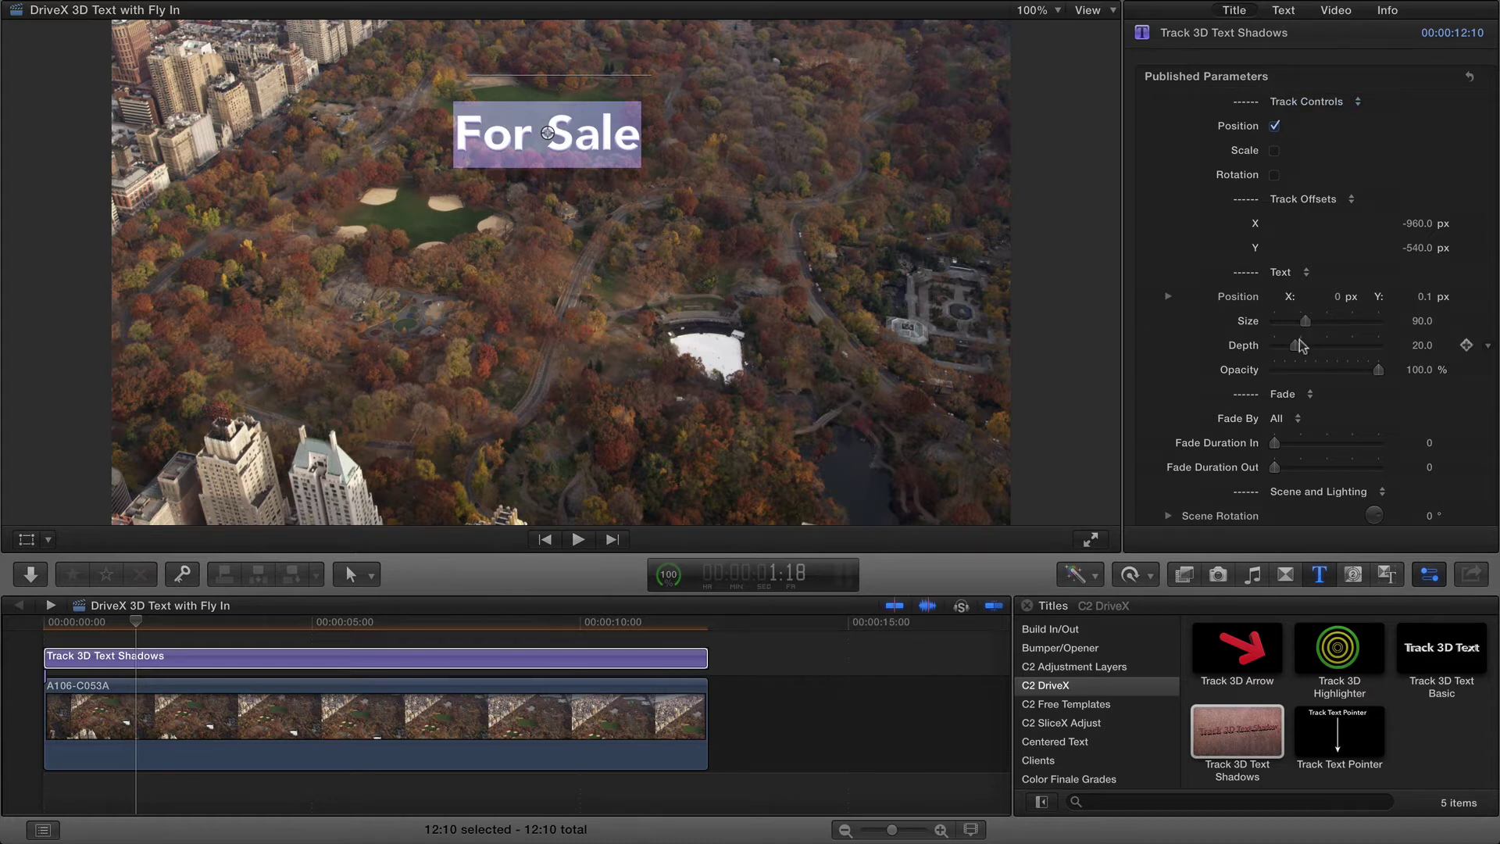
- Set the For Sale text size to 147 and apply the Car Paint material
click(1279, 10)
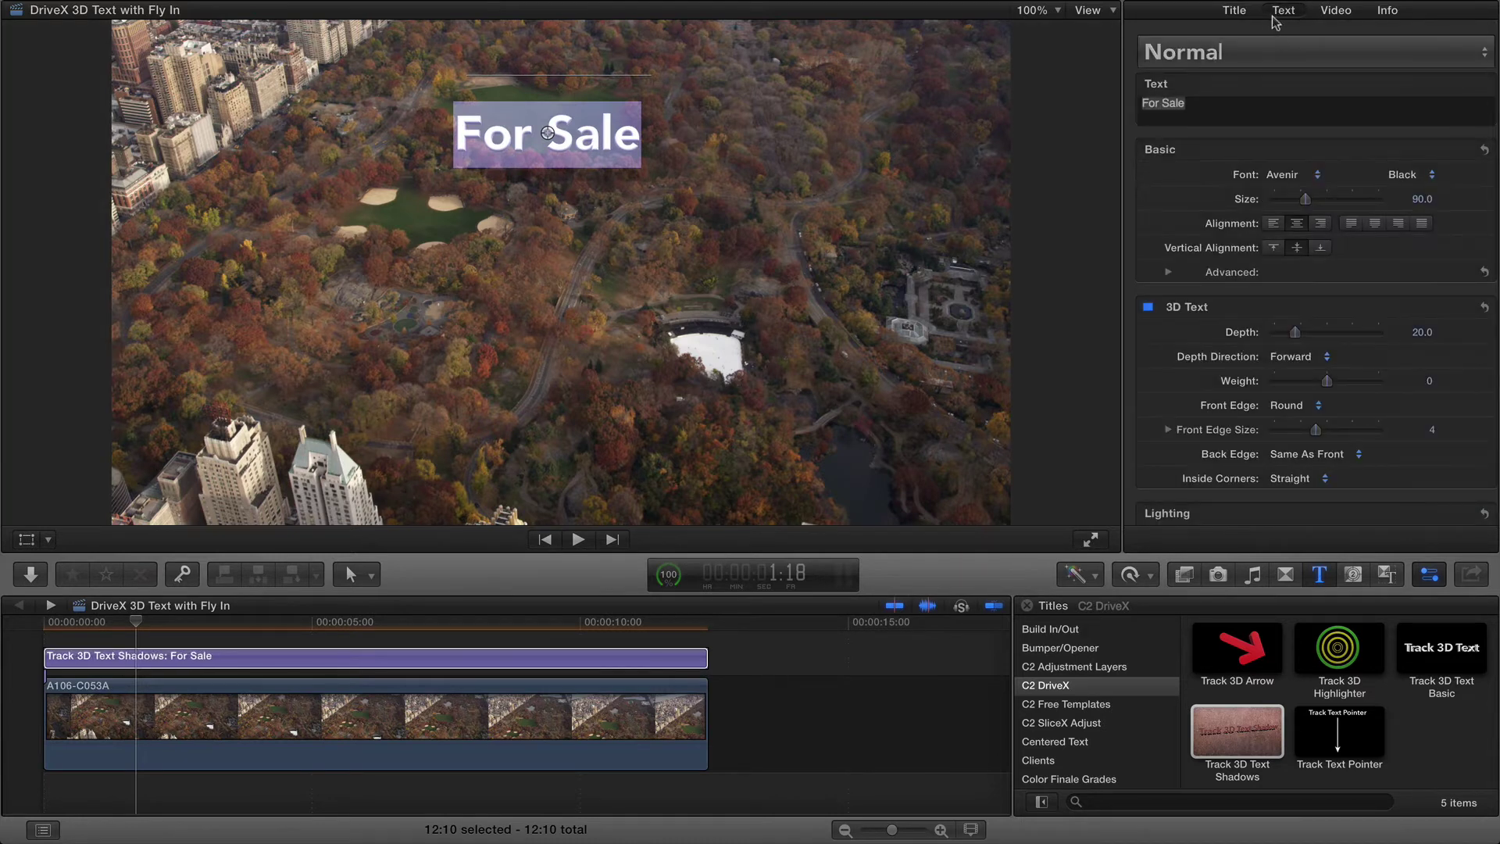
scroll(1297, 359, down, 1)
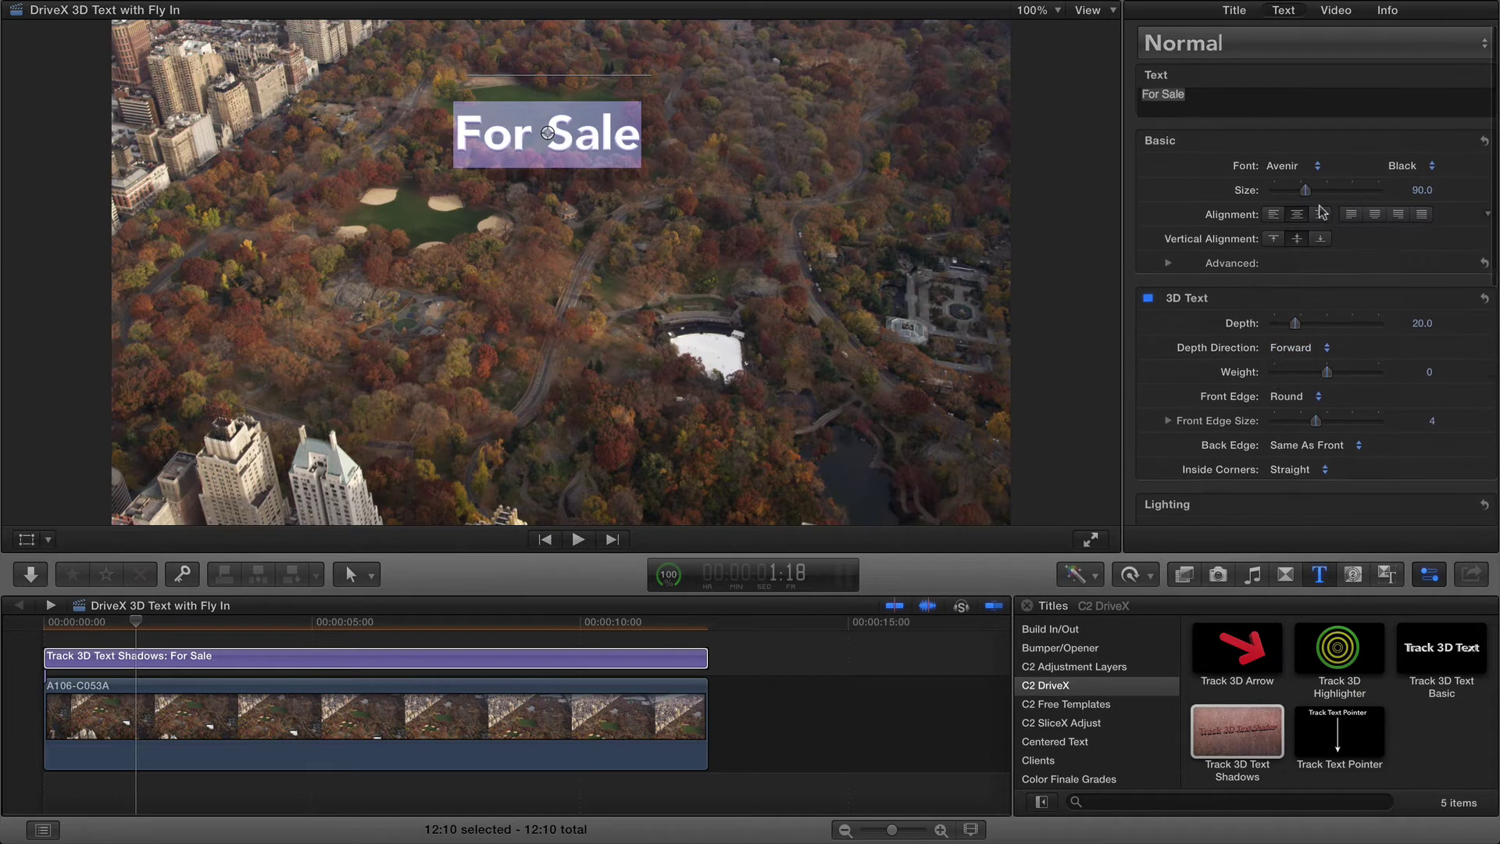
drag(1324, 192, 1327, 192)
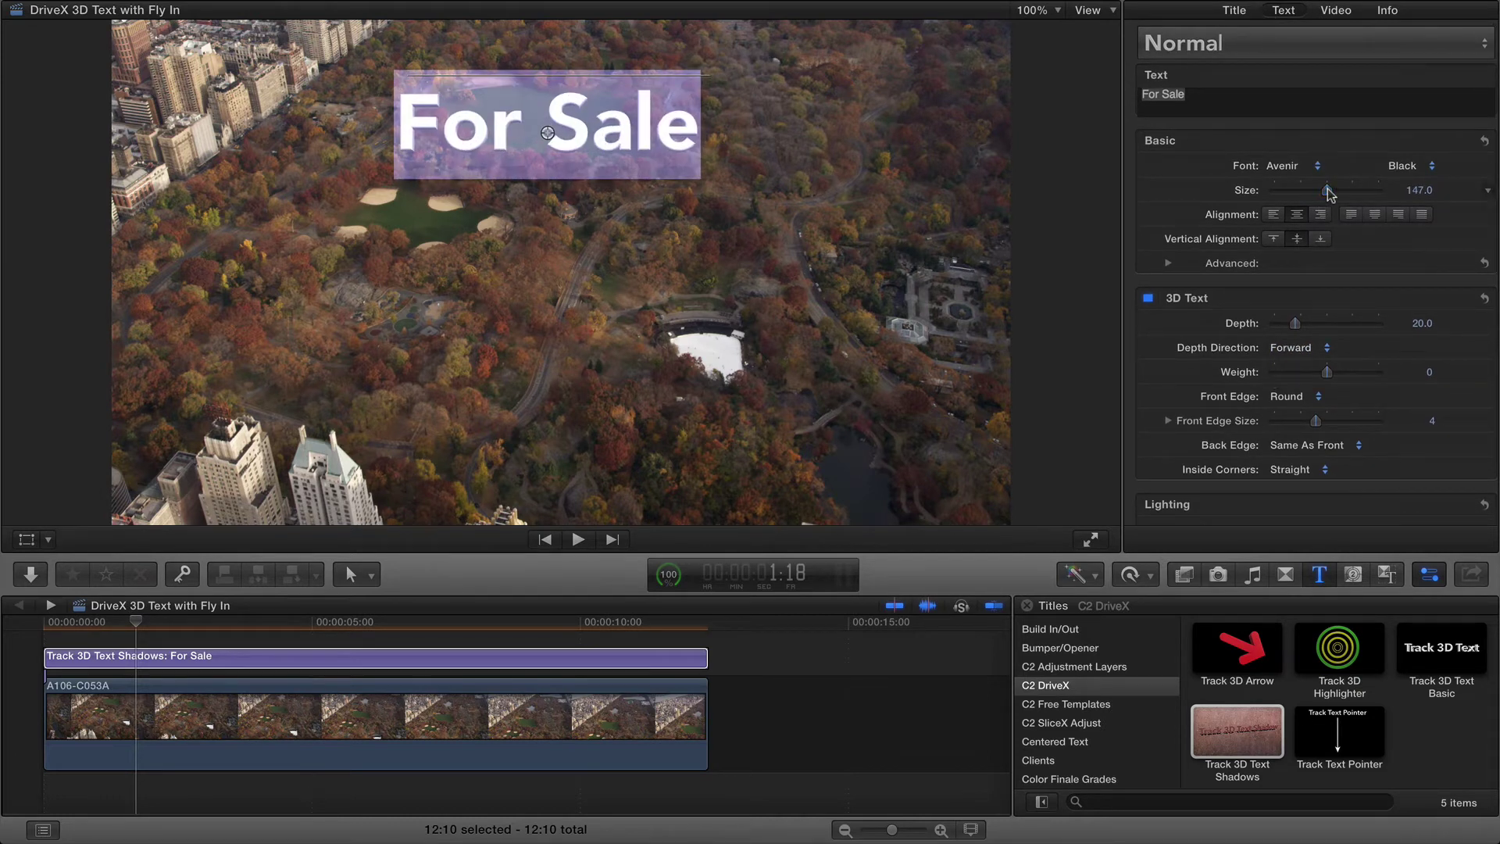
scroll(1250, 426, down, 8)
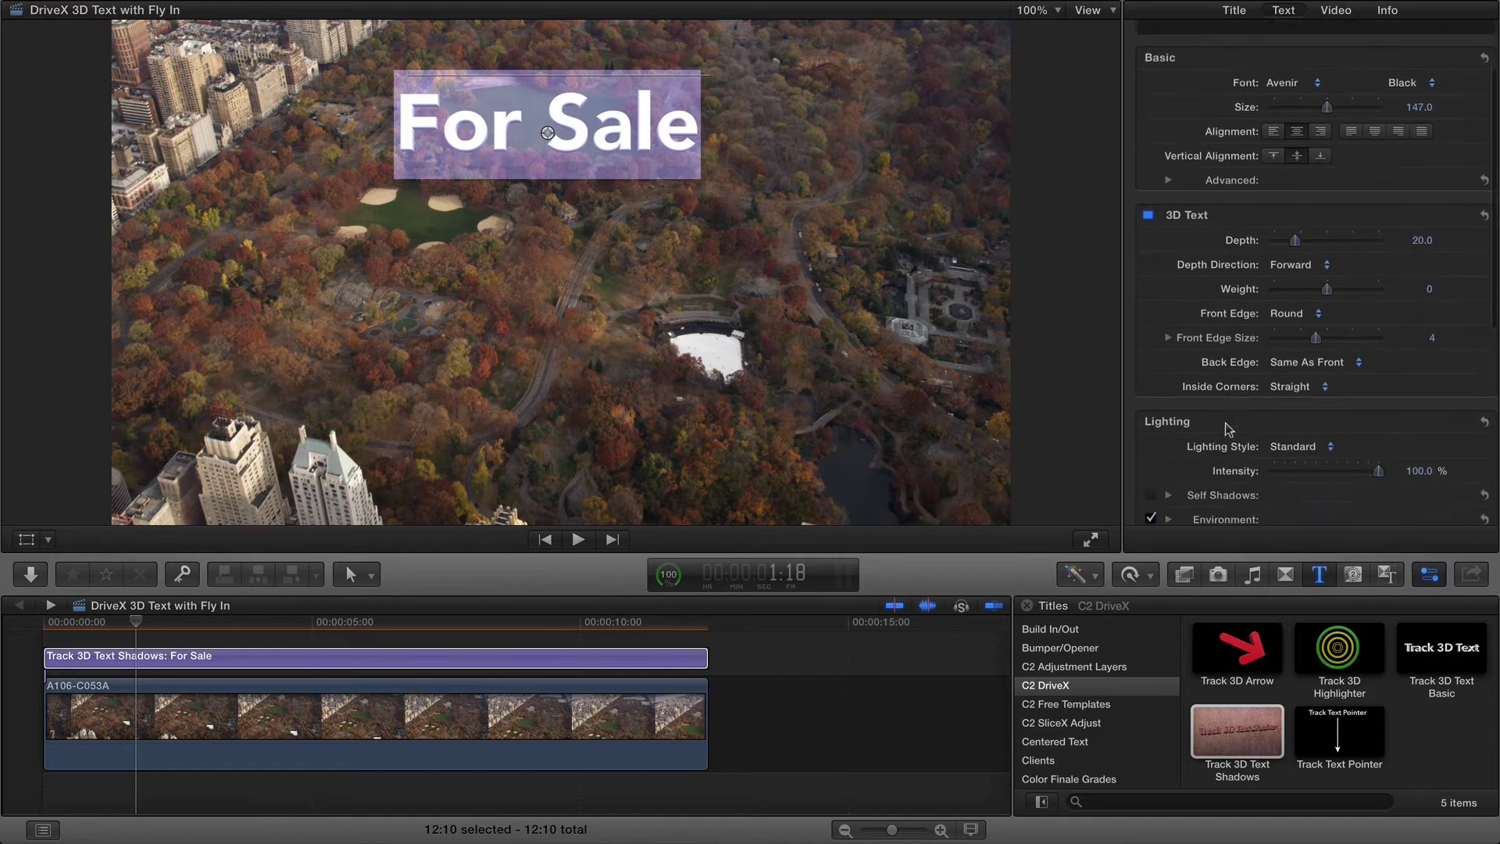
click(1324, 423)
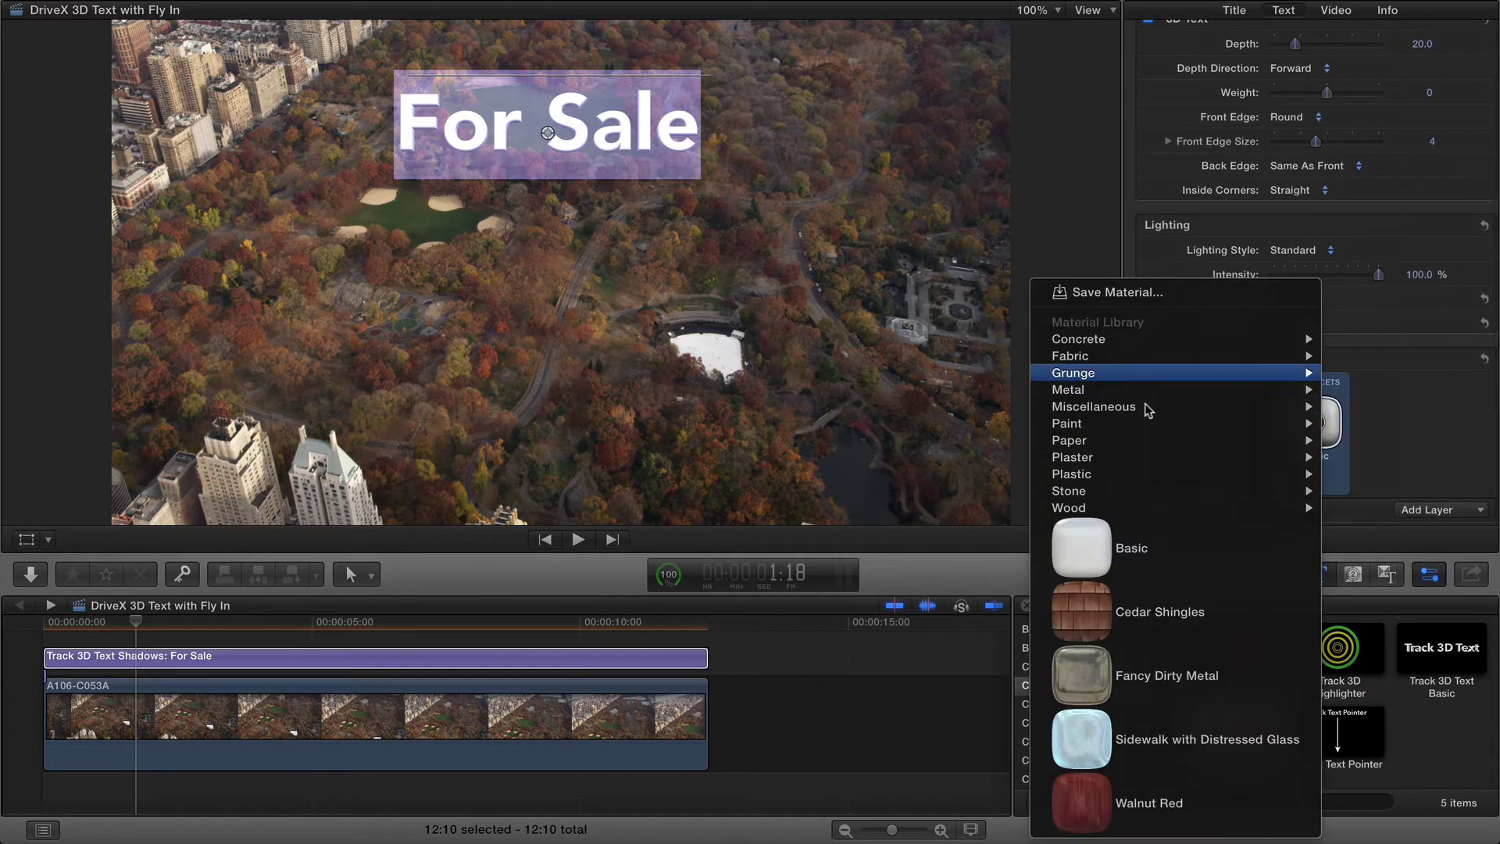
mouse_move(1141, 423)
click(885, 423)
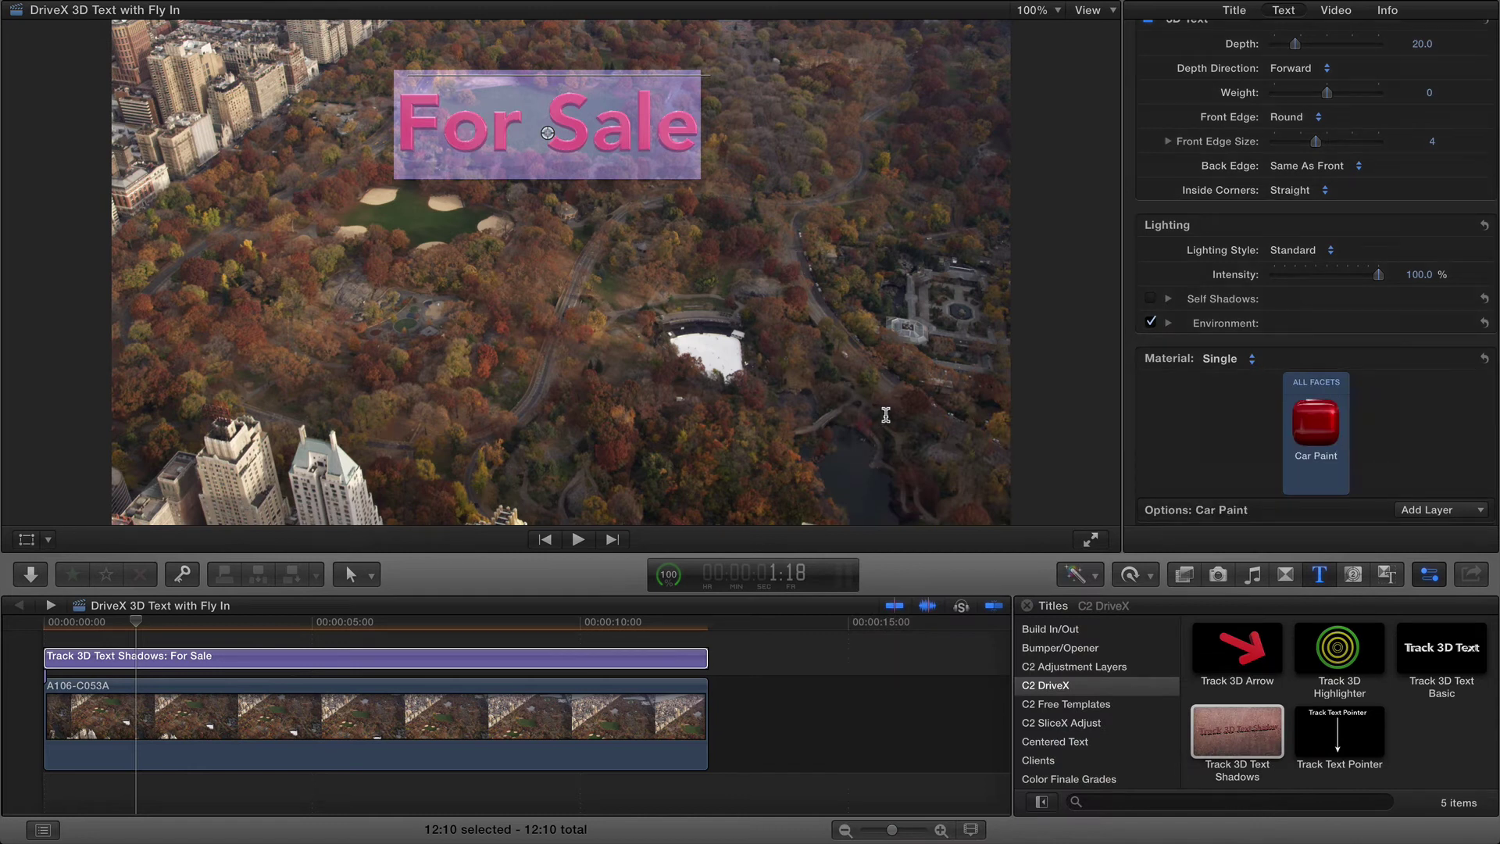
scroll(1217, 125, up, 8)
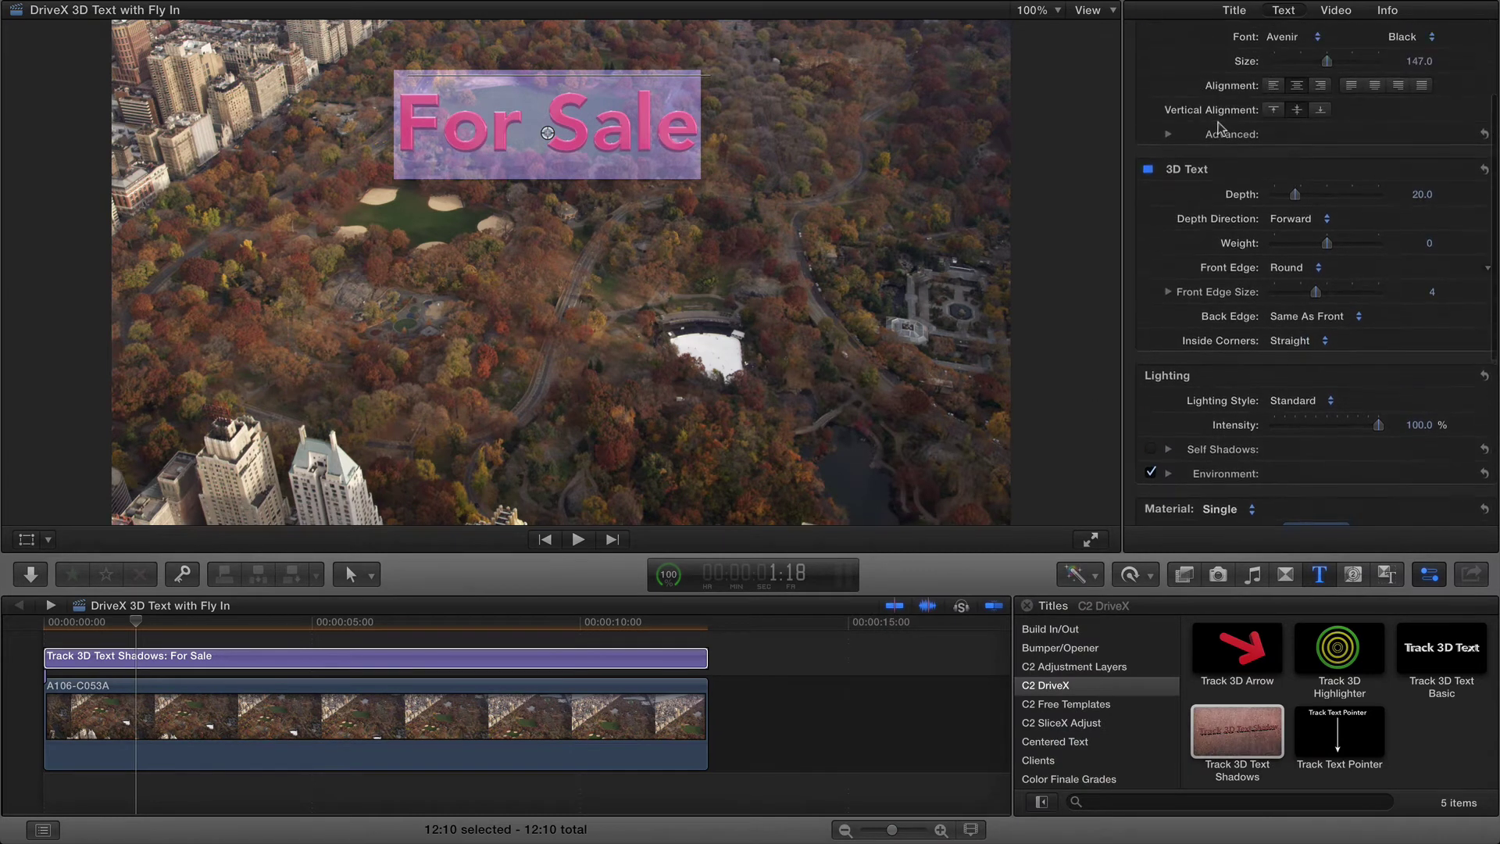
- Set scene rotation to X 19.4°, Y 20.5°, Z 5.3°, then scrub to preview the tilted title
click(1235, 11)
scroll(1182, 412, down, 4)
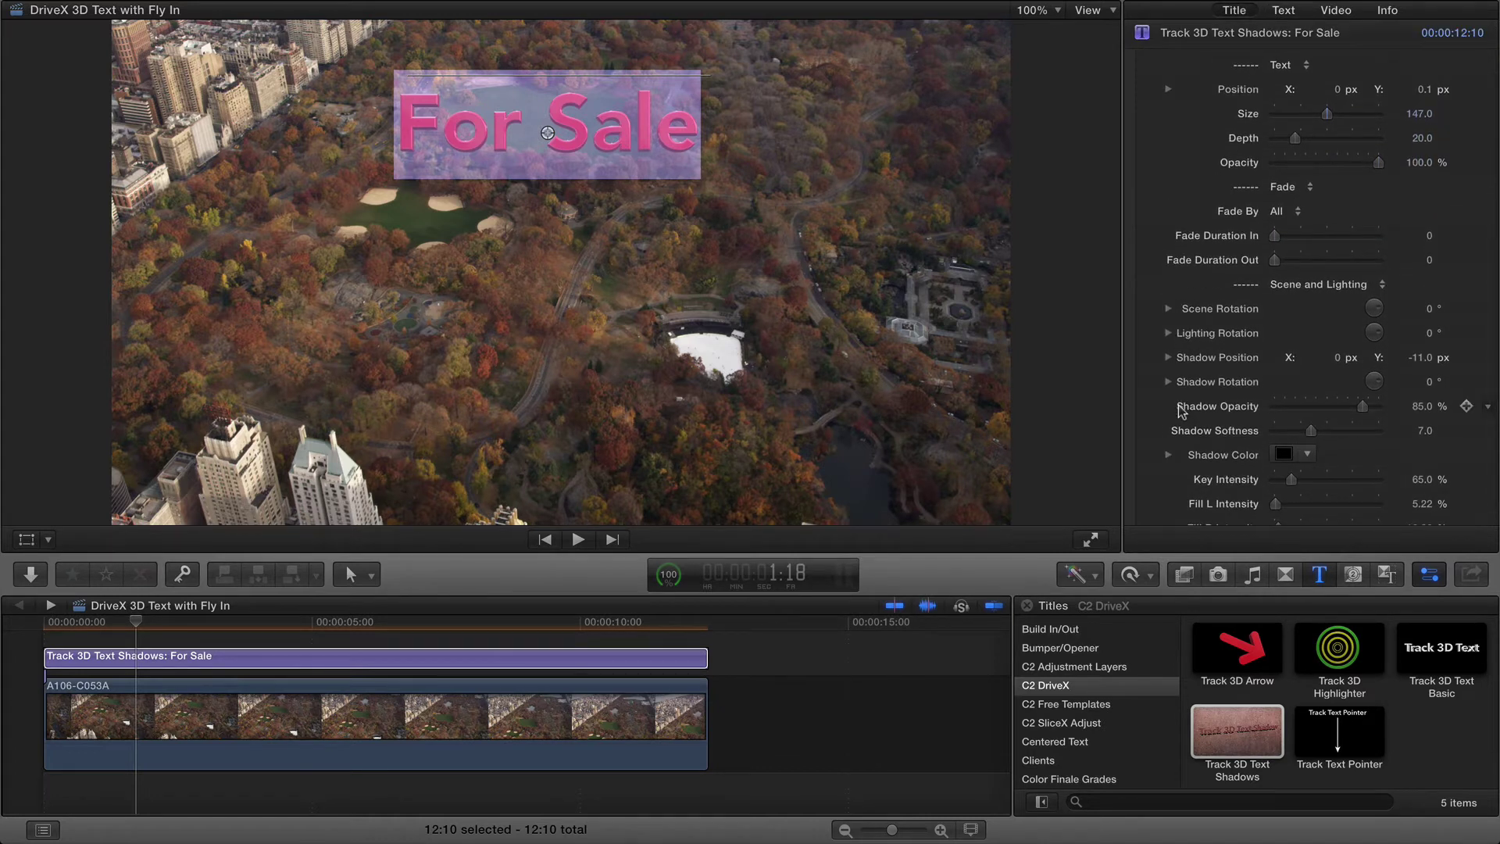
click(1169, 308)
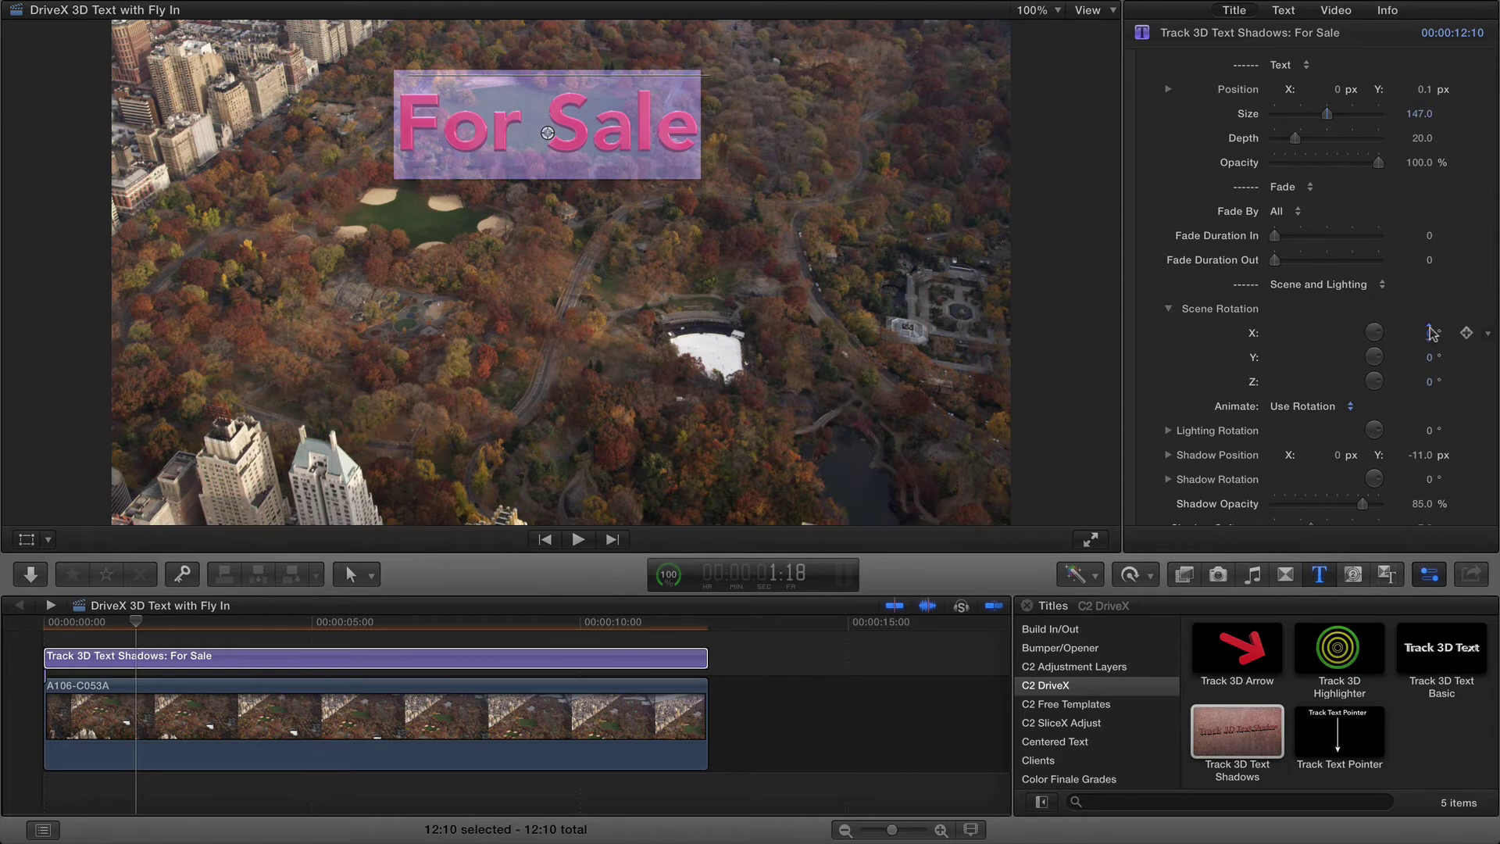
drag(1431, 332, 1422, 329)
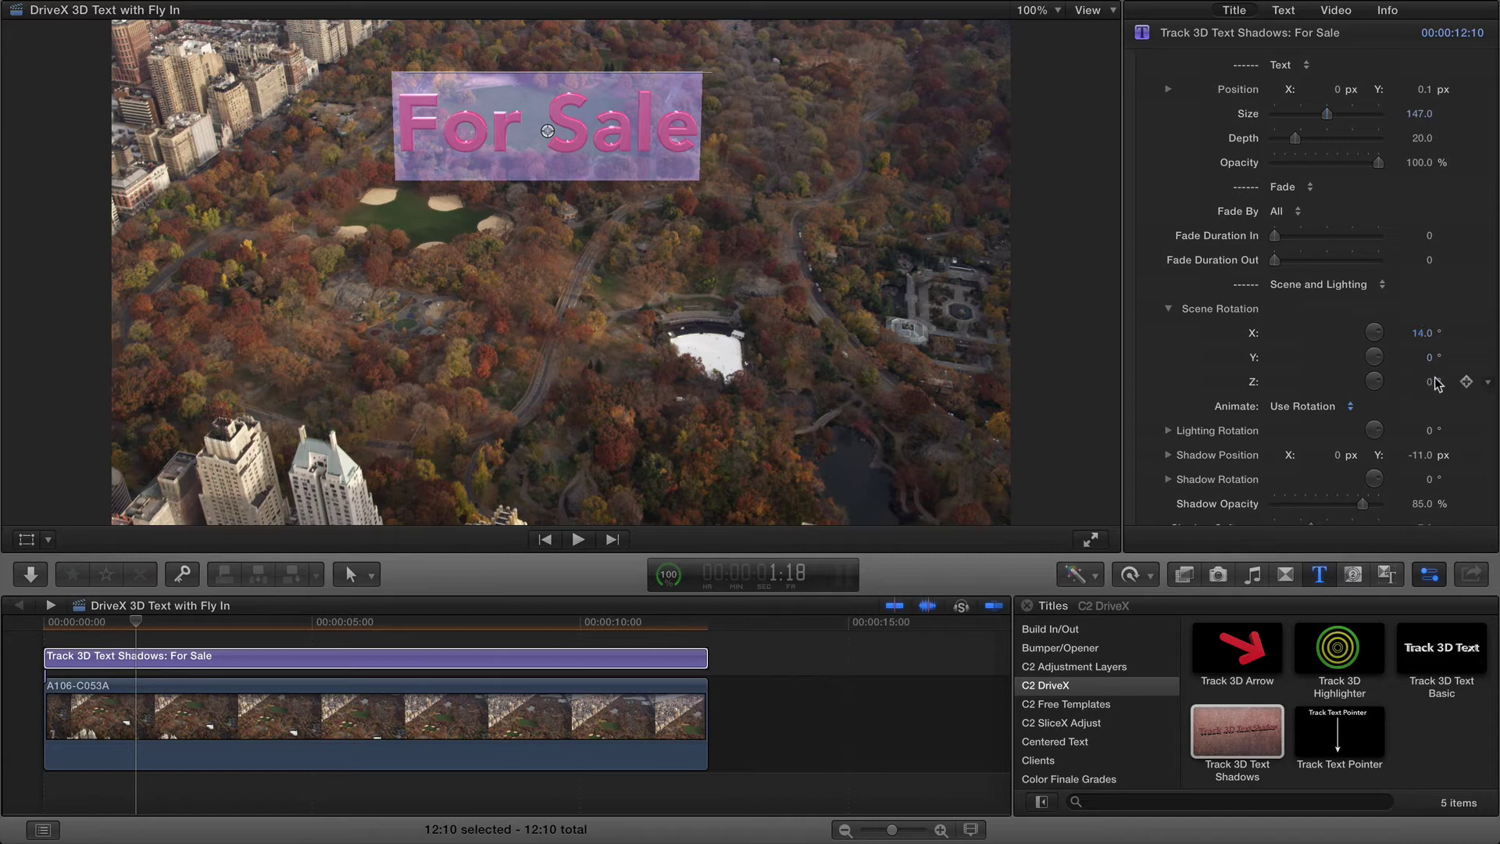
drag(1431, 359, 1421, 334)
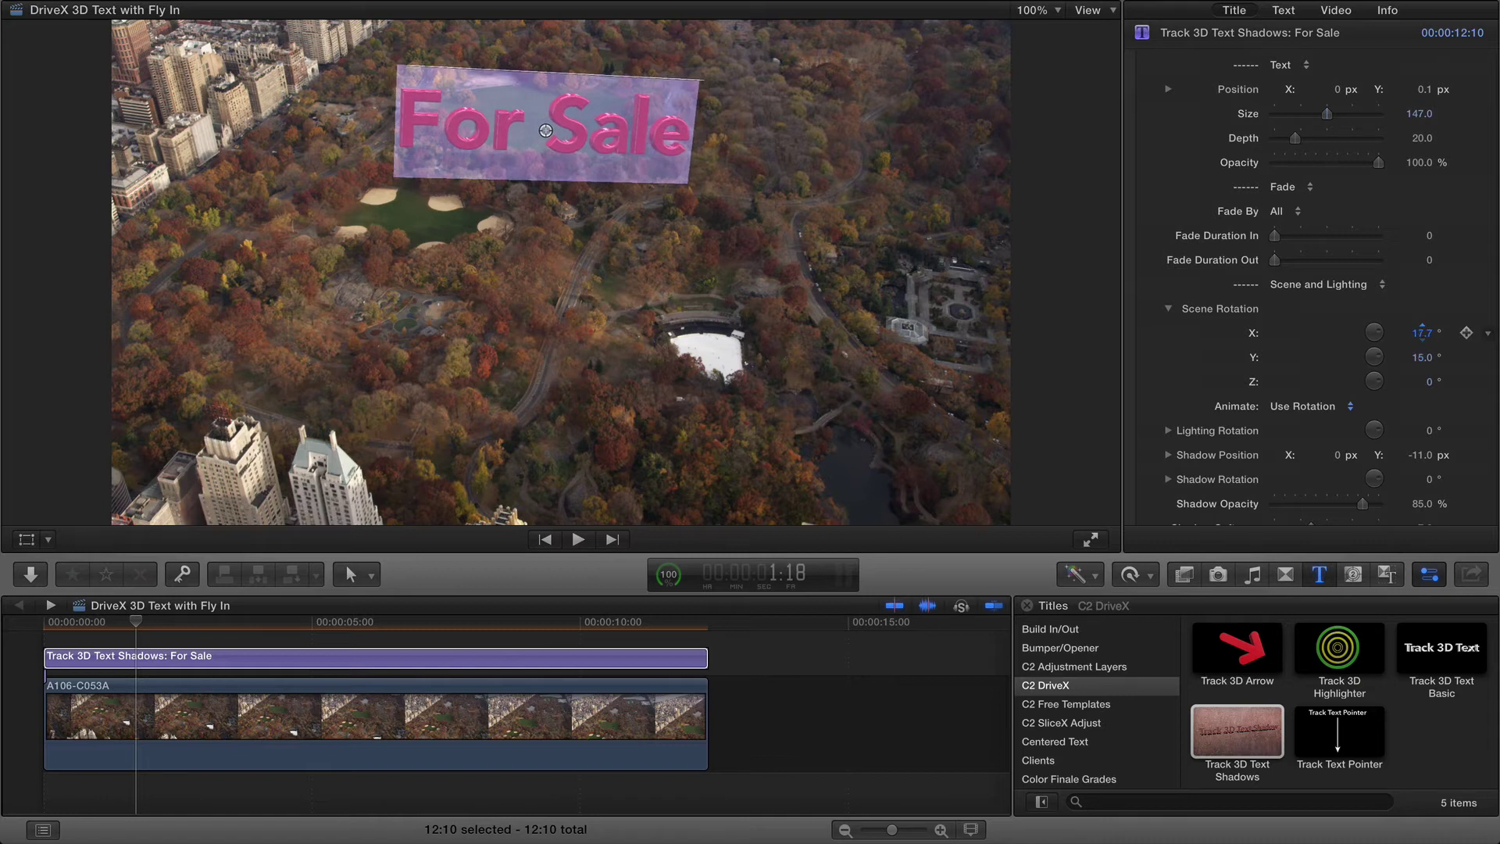
drag(1431, 386, 1423, 361)
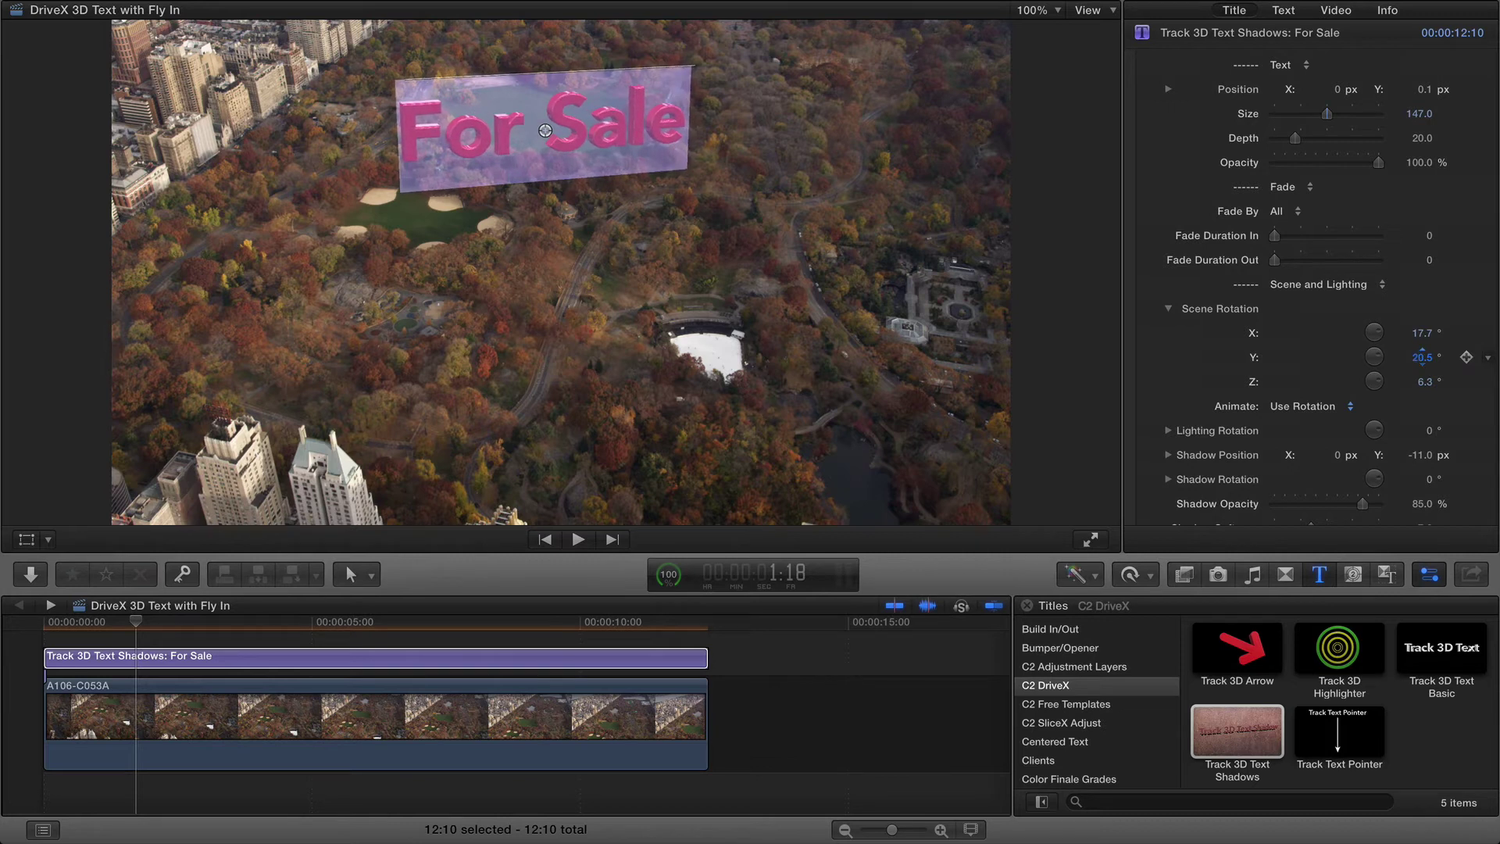
scroll(1423, 338, up, 1)
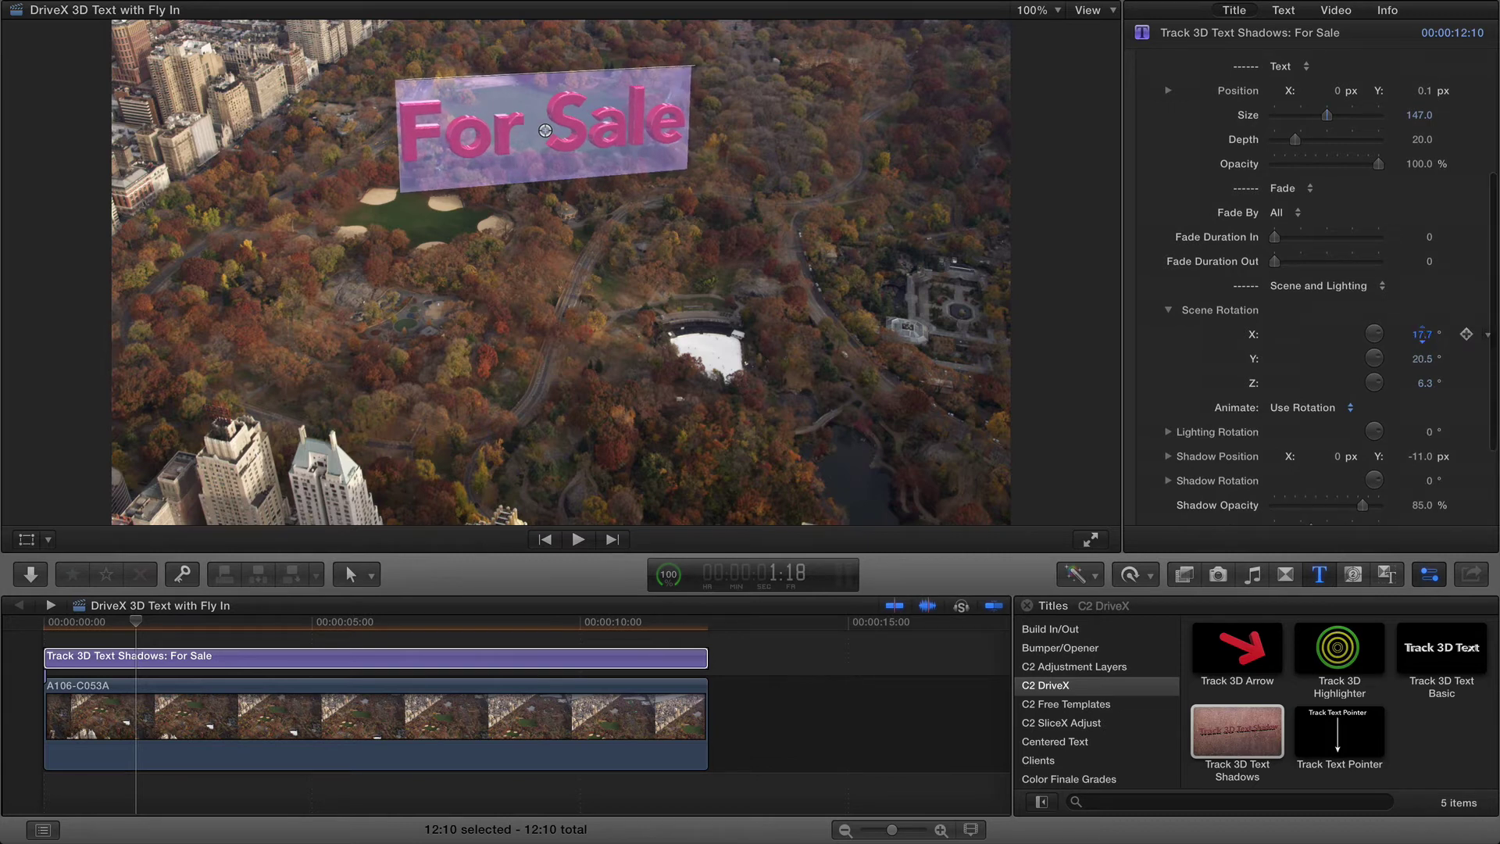
scroll(1423, 359, up, 1)
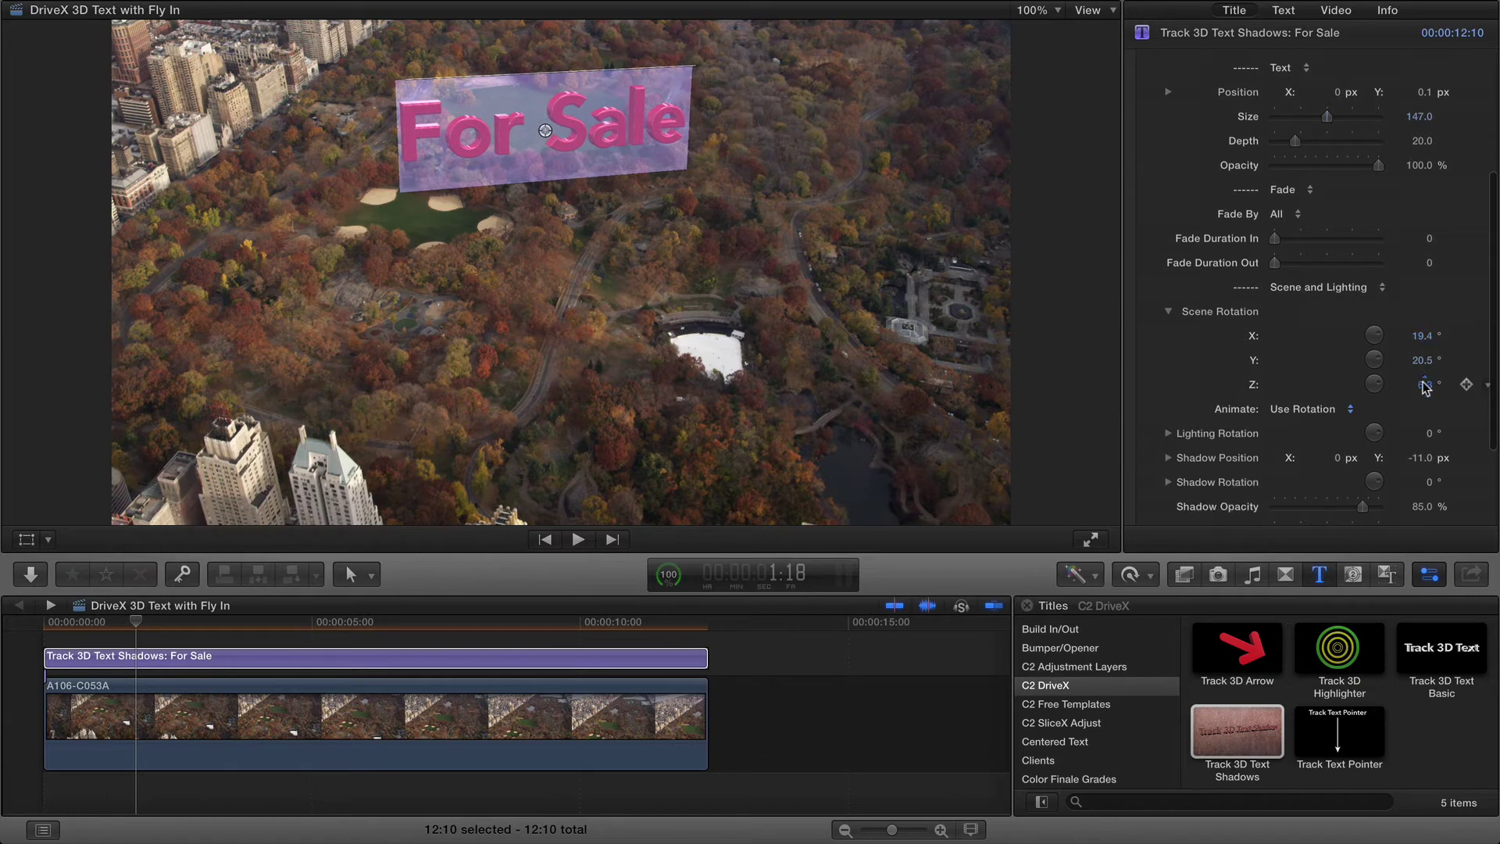
drag(1425, 384, 1426, 388)
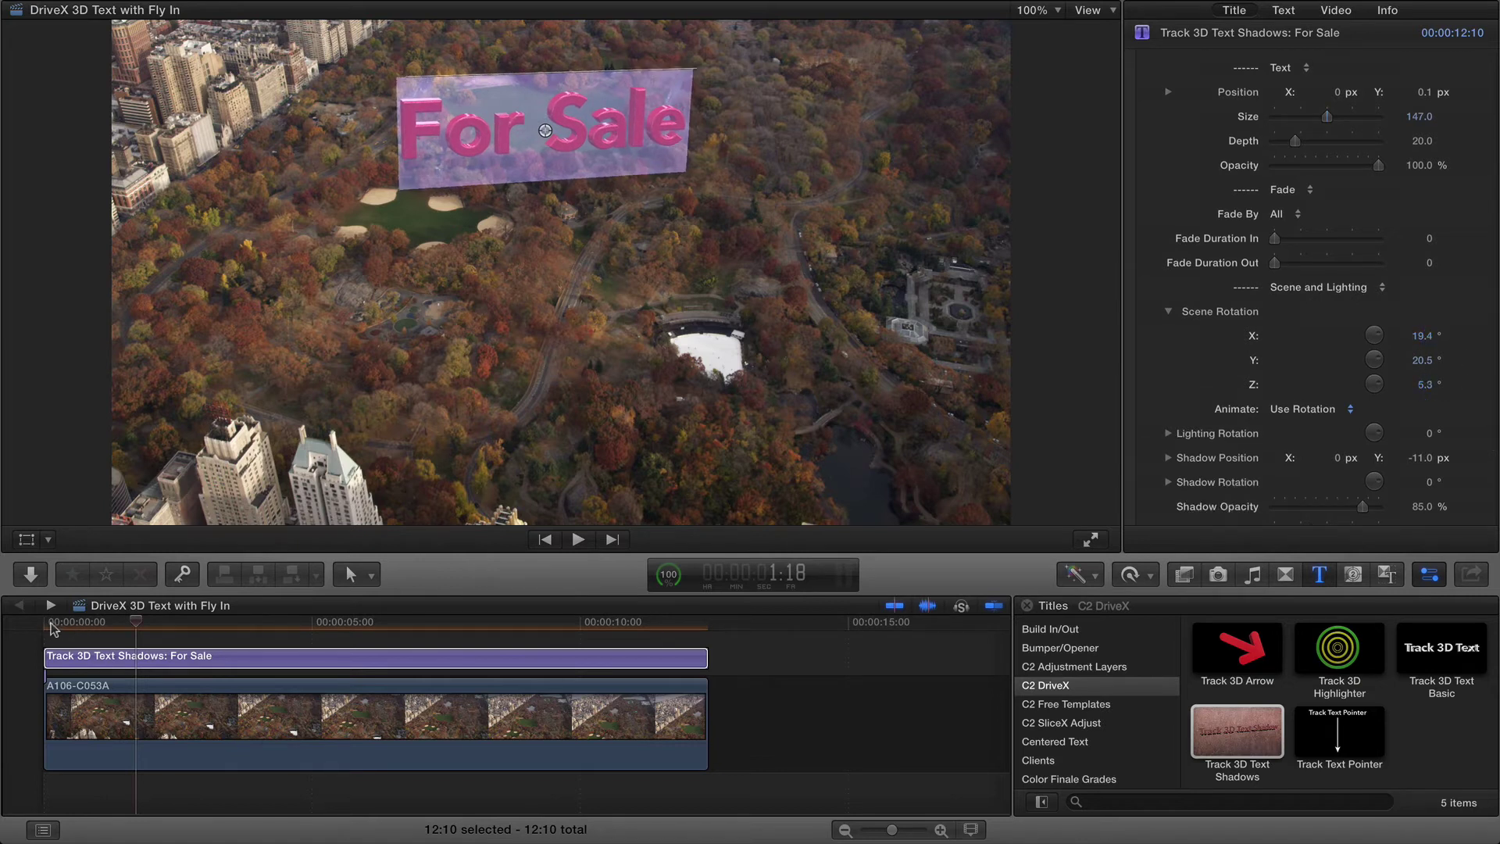
drag(74, 625, 377, 625)
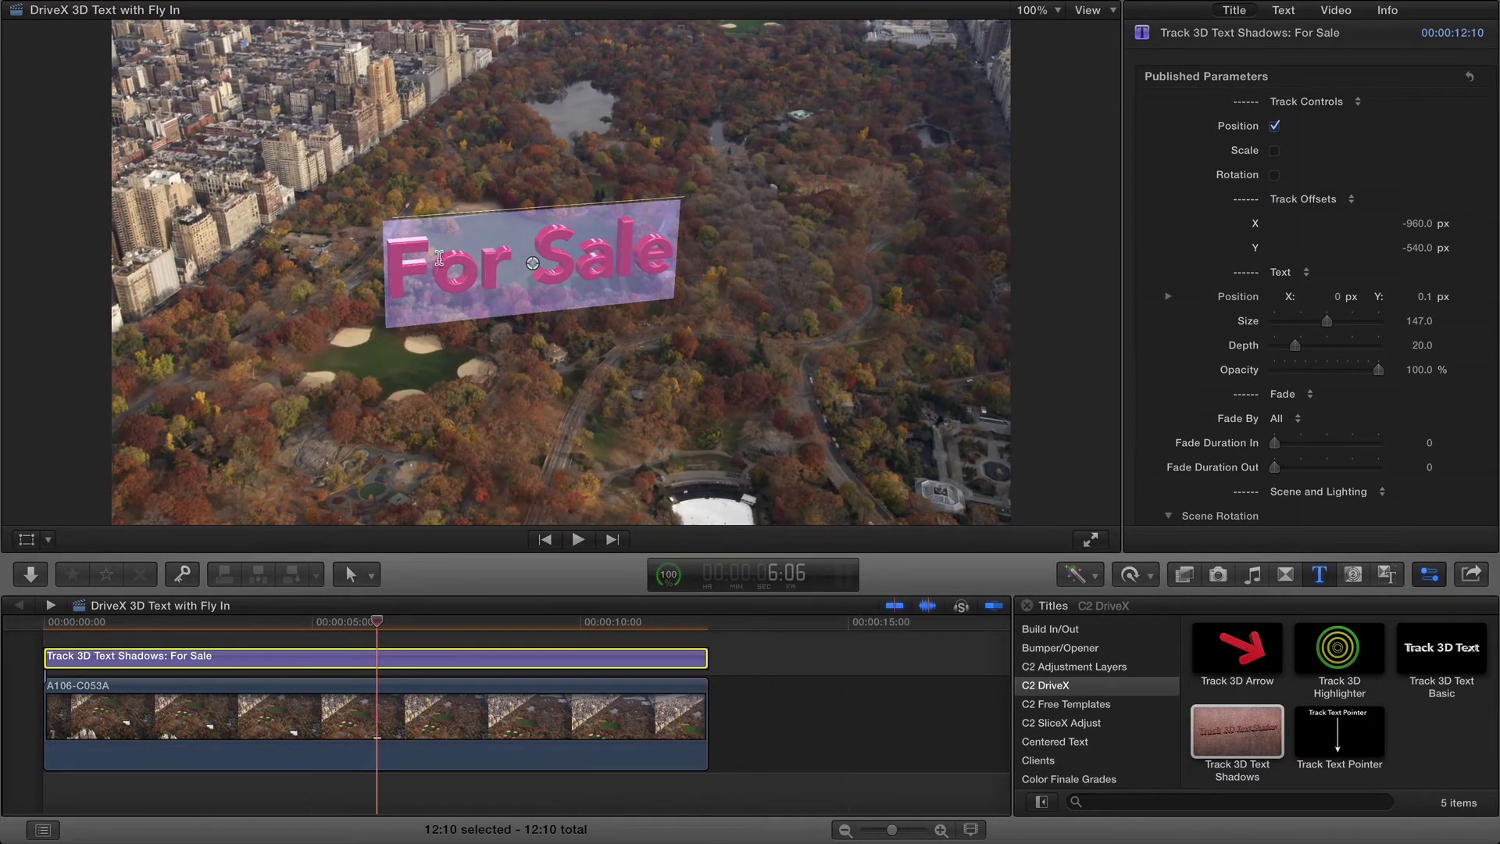
- Turn on tracked scale for the For Sale title and scrub to confirm it stays over the lawn
click(305, 643)
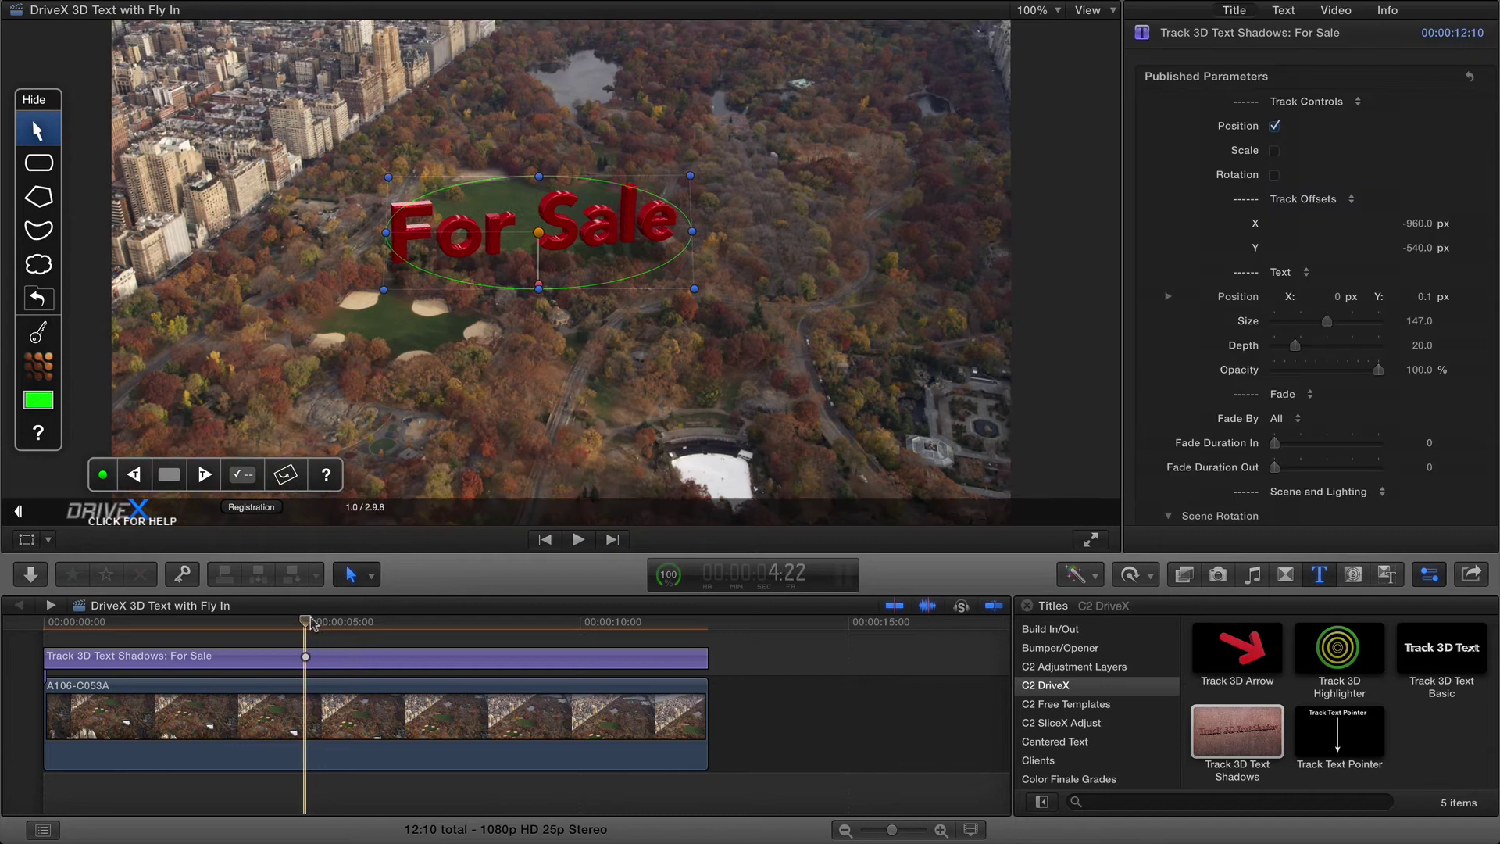
drag(304, 622, 130, 621)
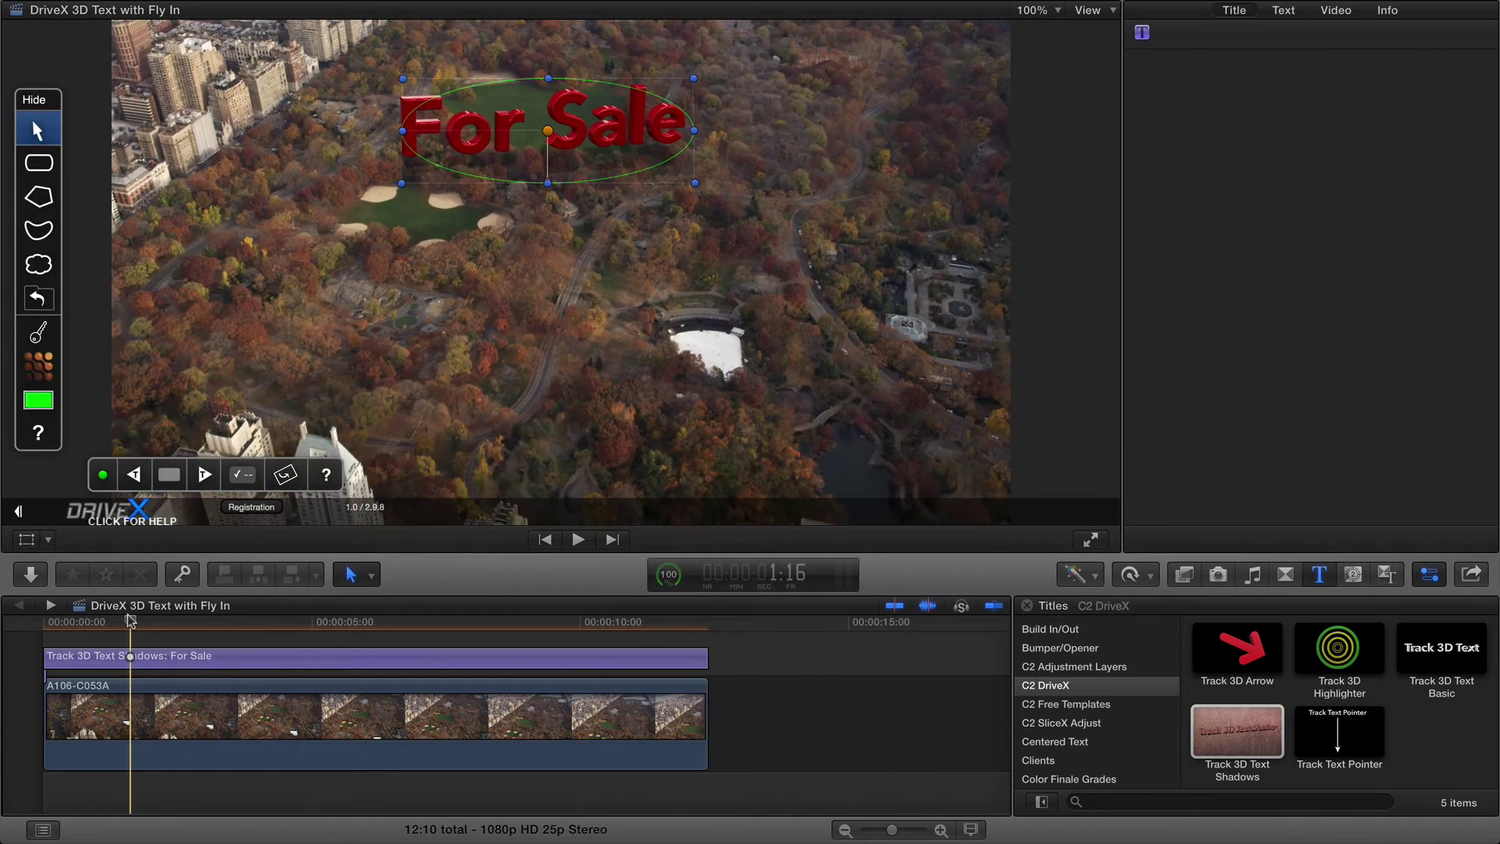
click(120, 650)
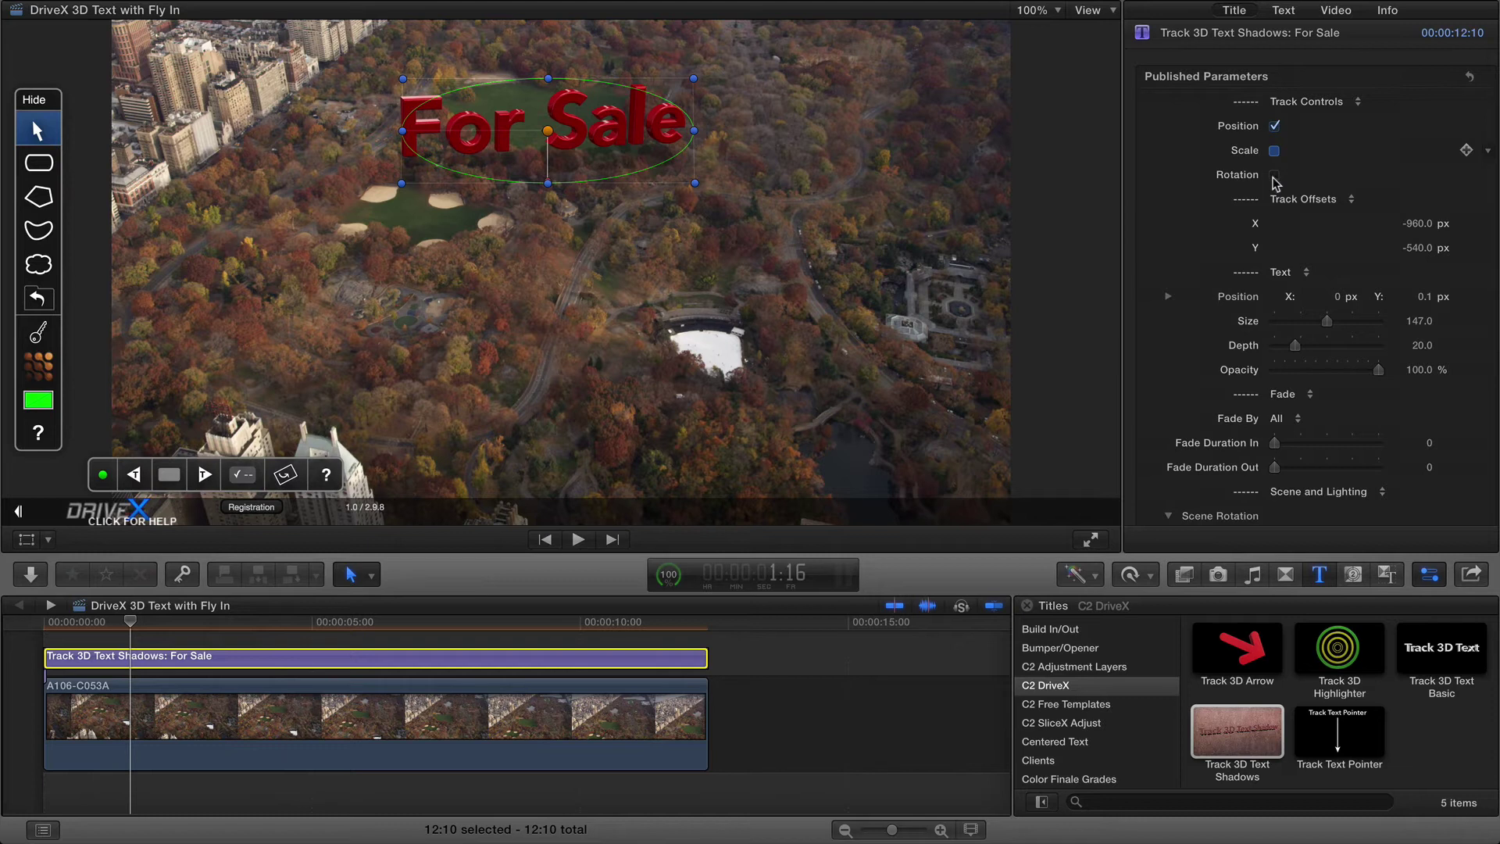
click(1274, 150)
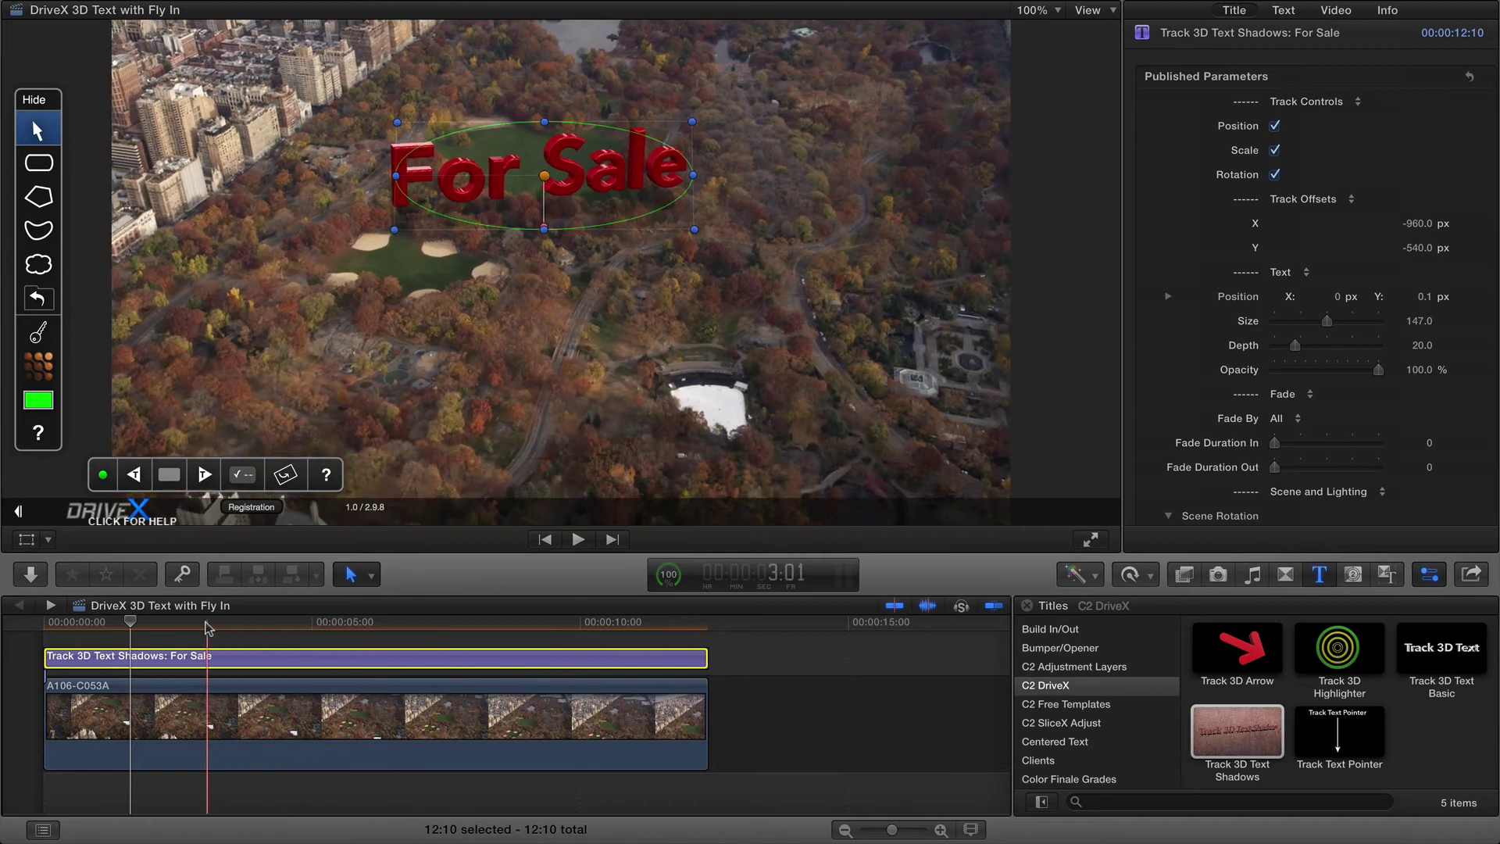
click(178, 623)
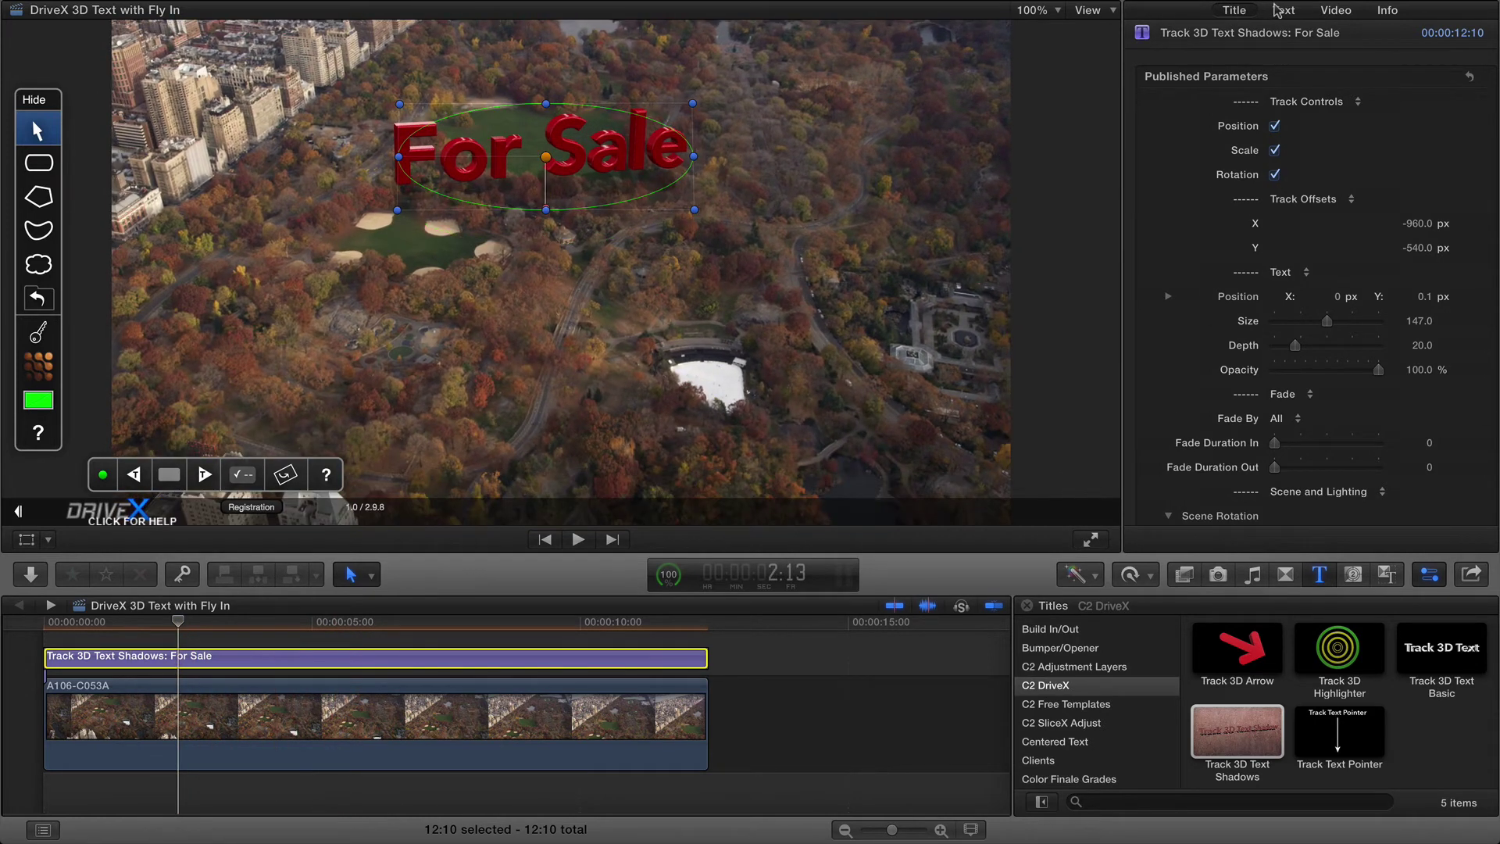
- Soften the title's shadow to 20, then check it at an earlier frame
scroll(1237, 132, down, 5)
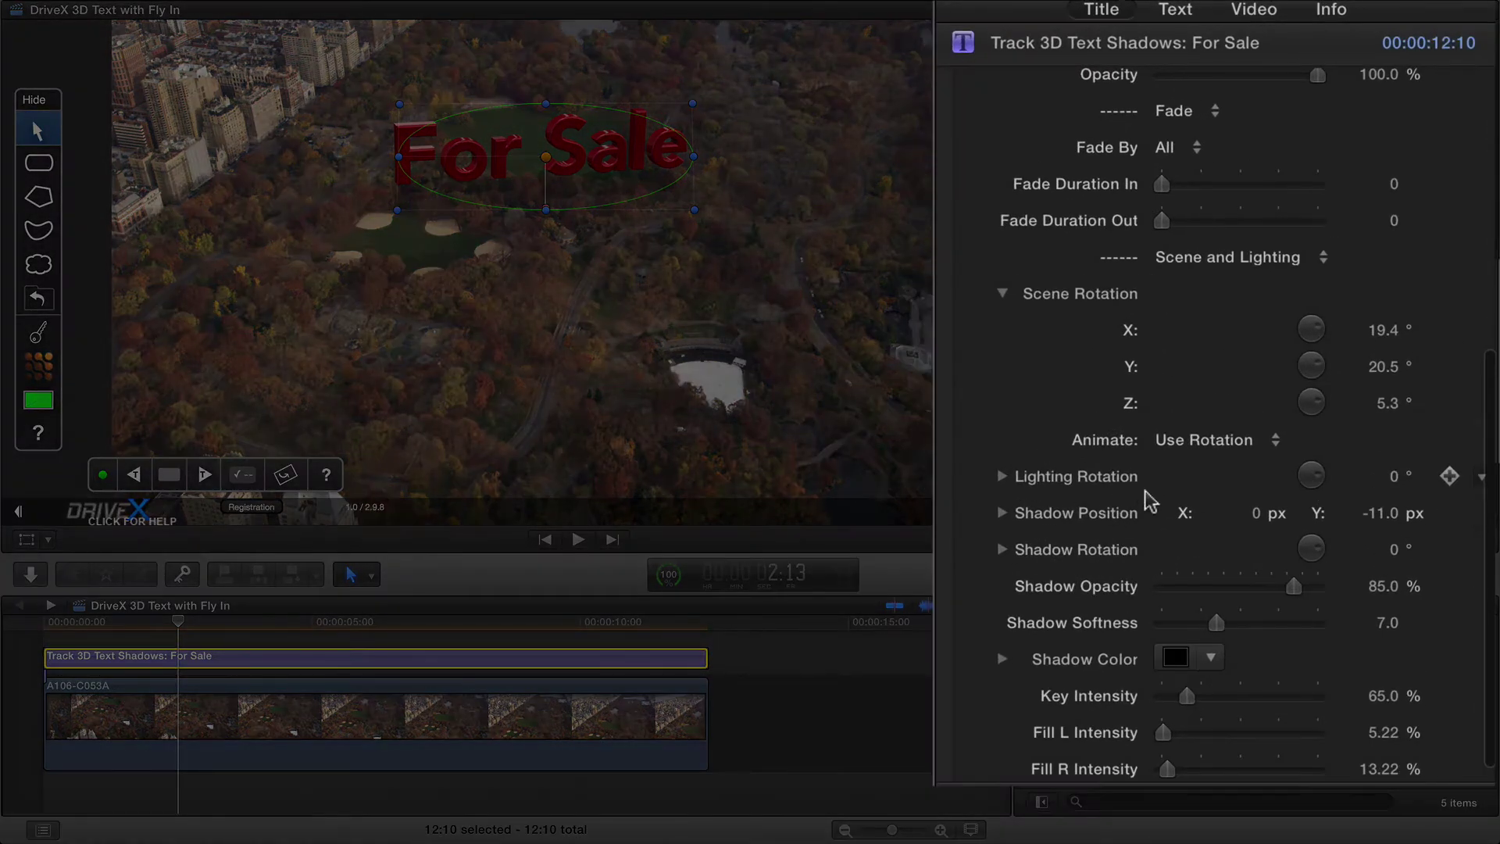
drag(1245, 623, 1283, 589)
scroll(1332, 559, down, 1)
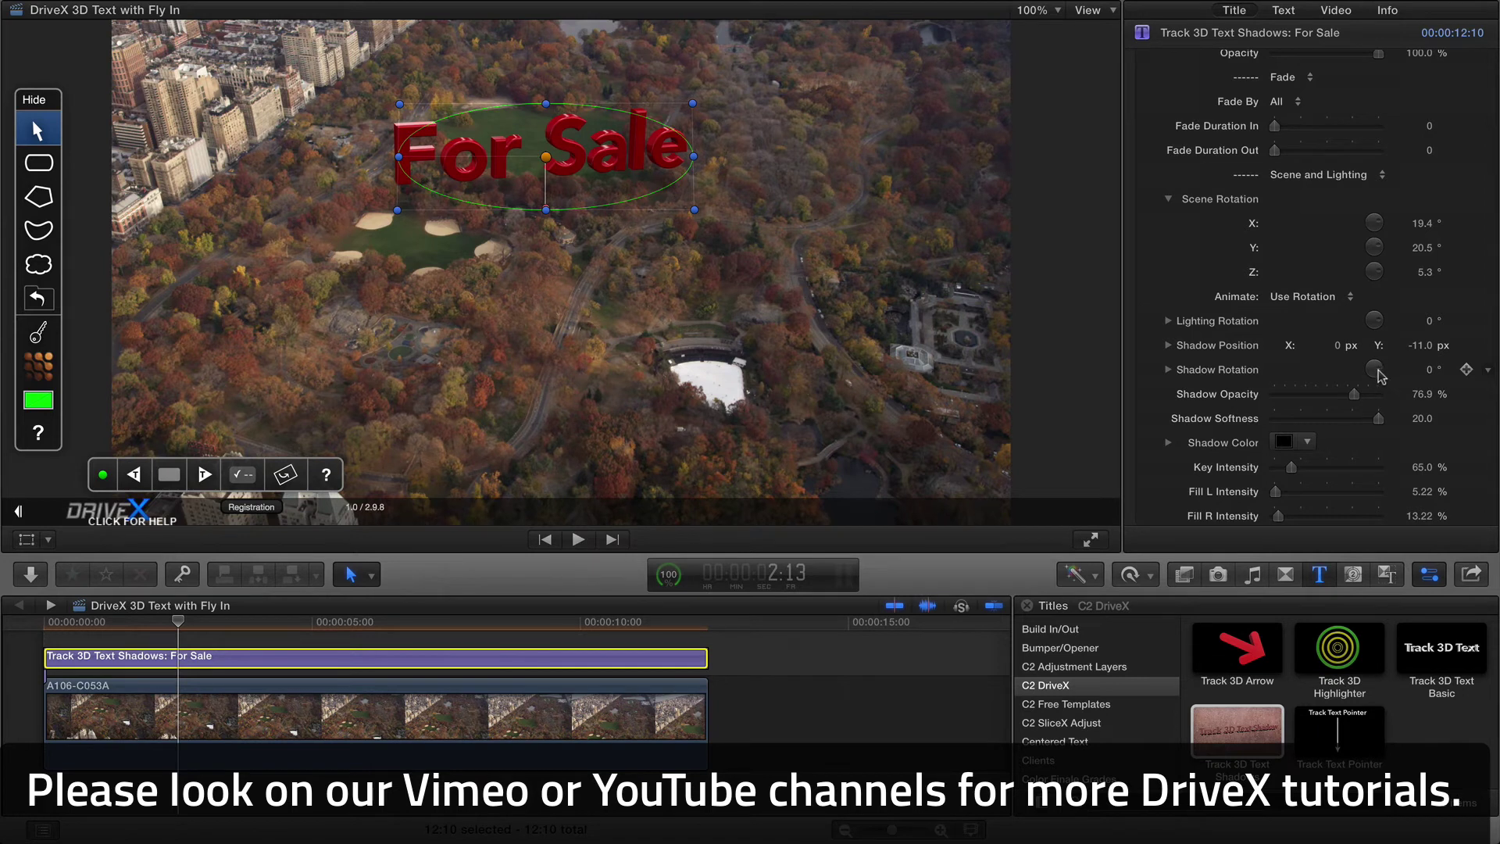
scroll(1313, 354, up, 3)
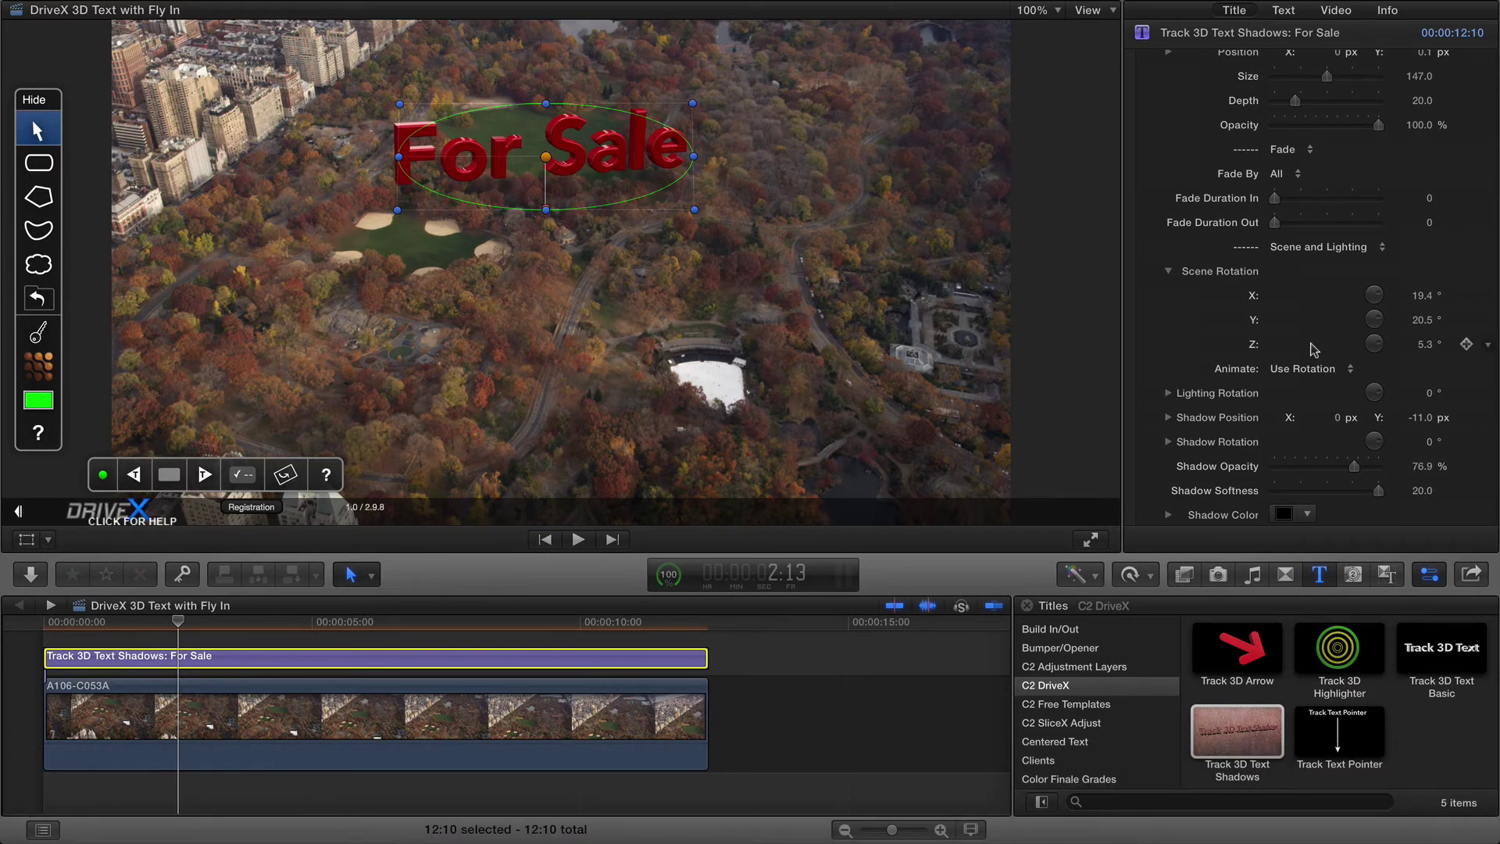
click(142, 621)
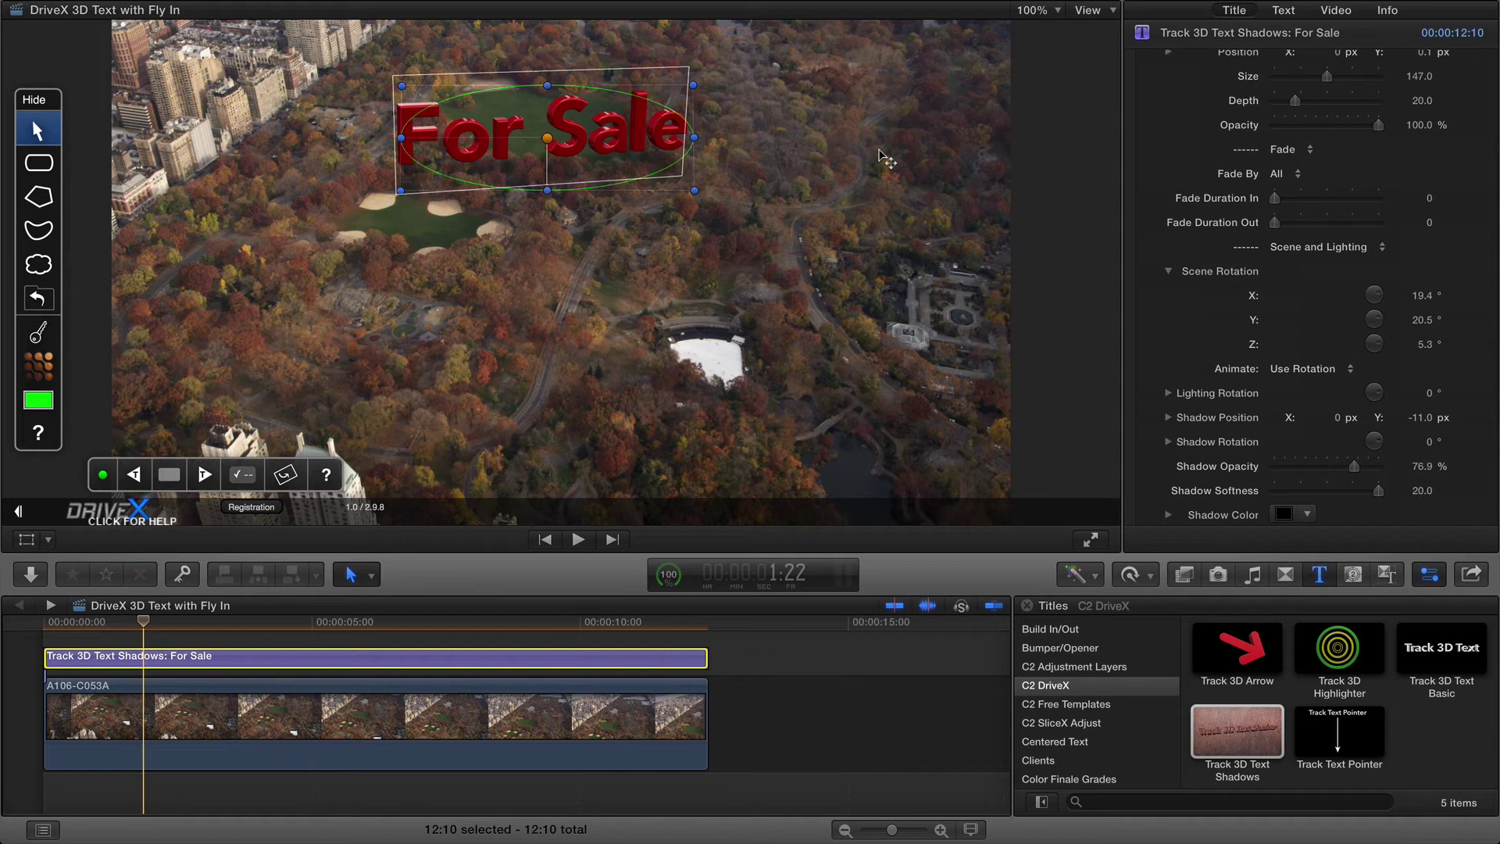
- At the 2-second mark, add a Position keyframe for For Sale and expand its X, Y, Z values
scroll(1201, 225, up, 5)
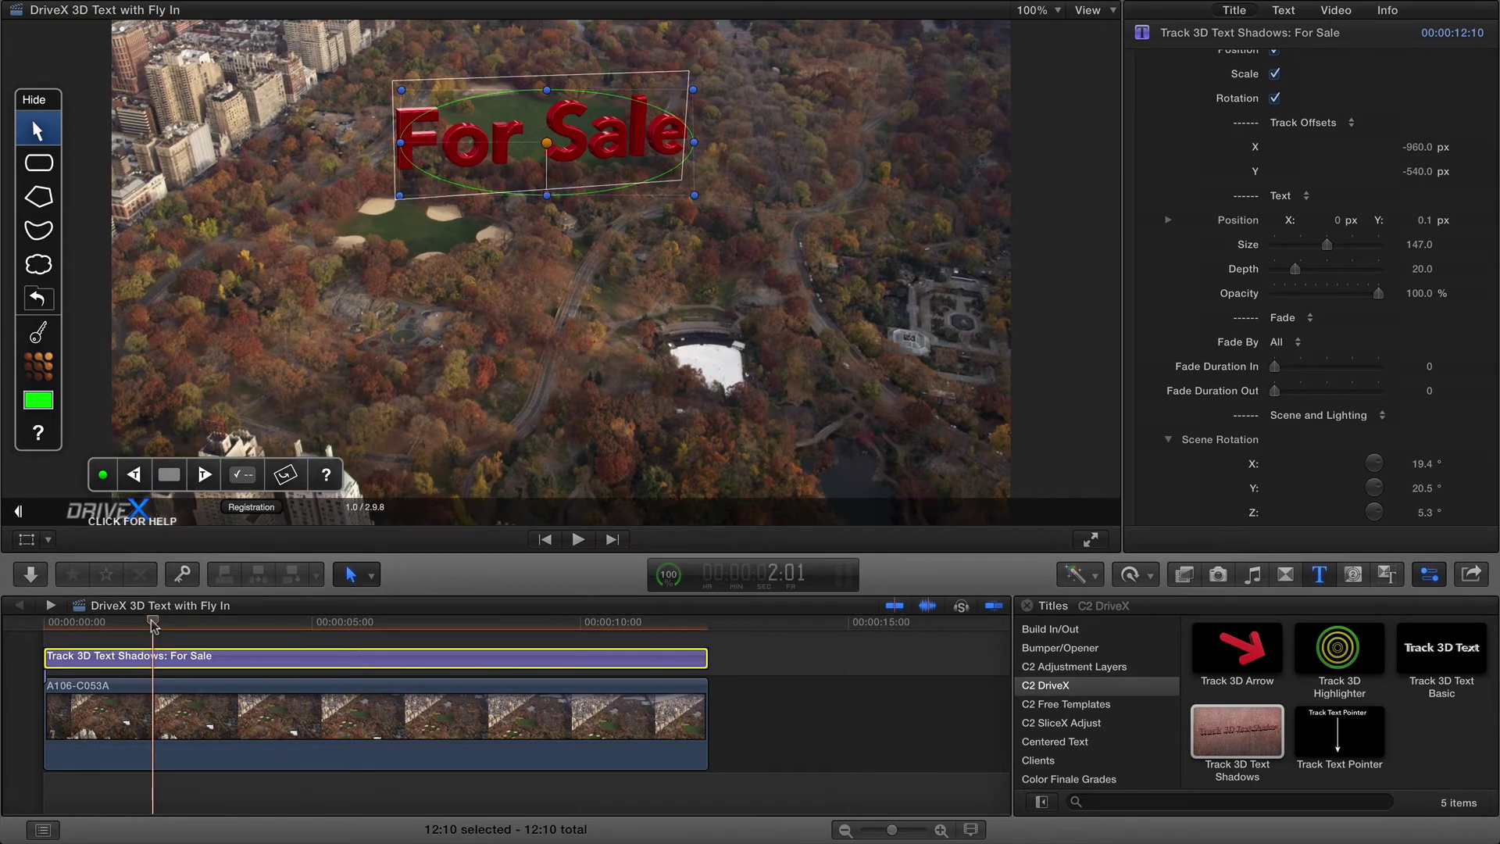
click(151, 623)
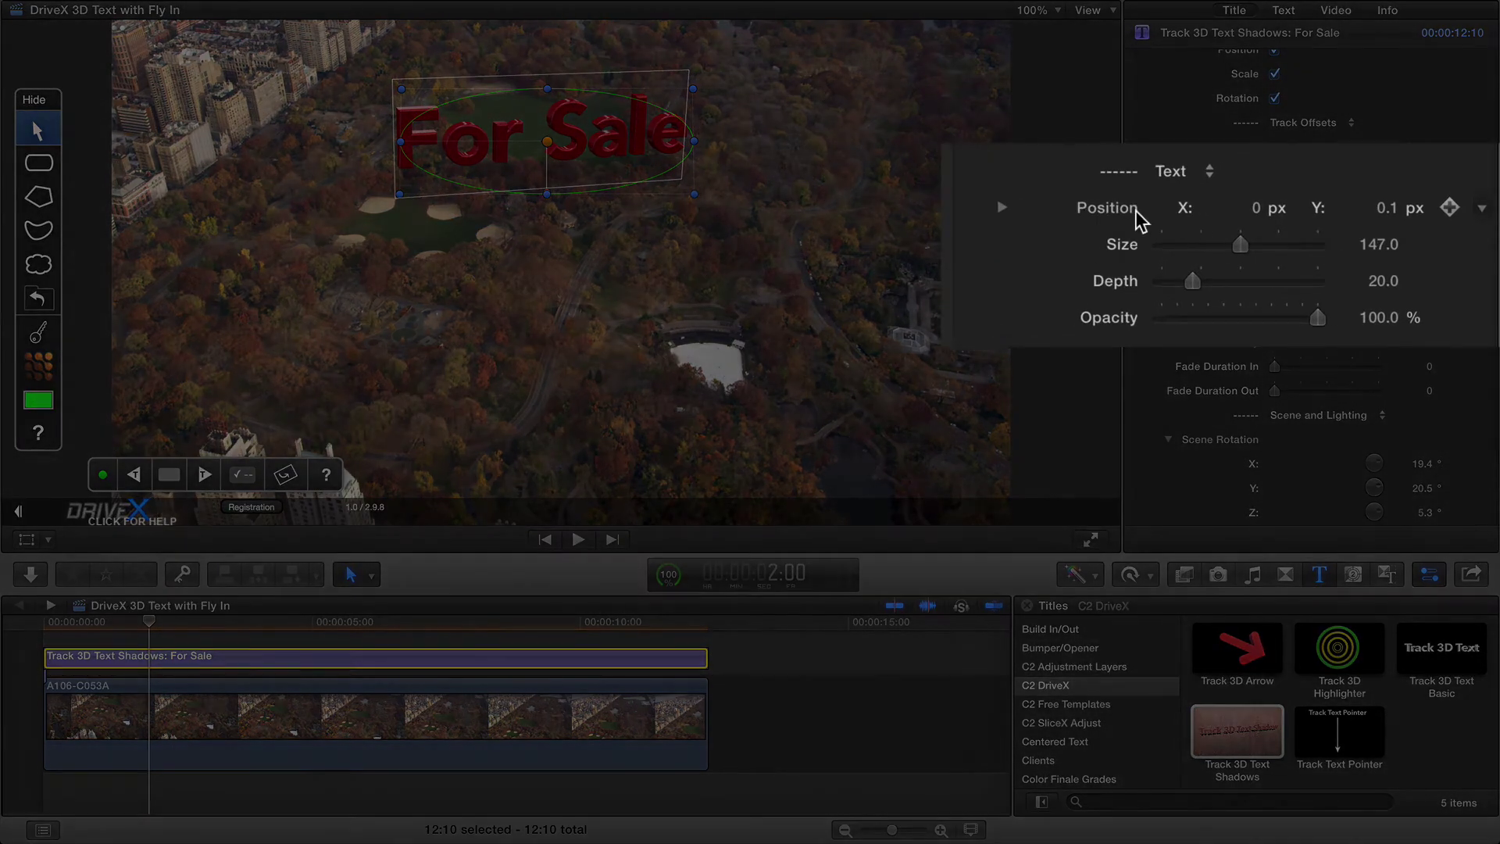
click(1449, 209)
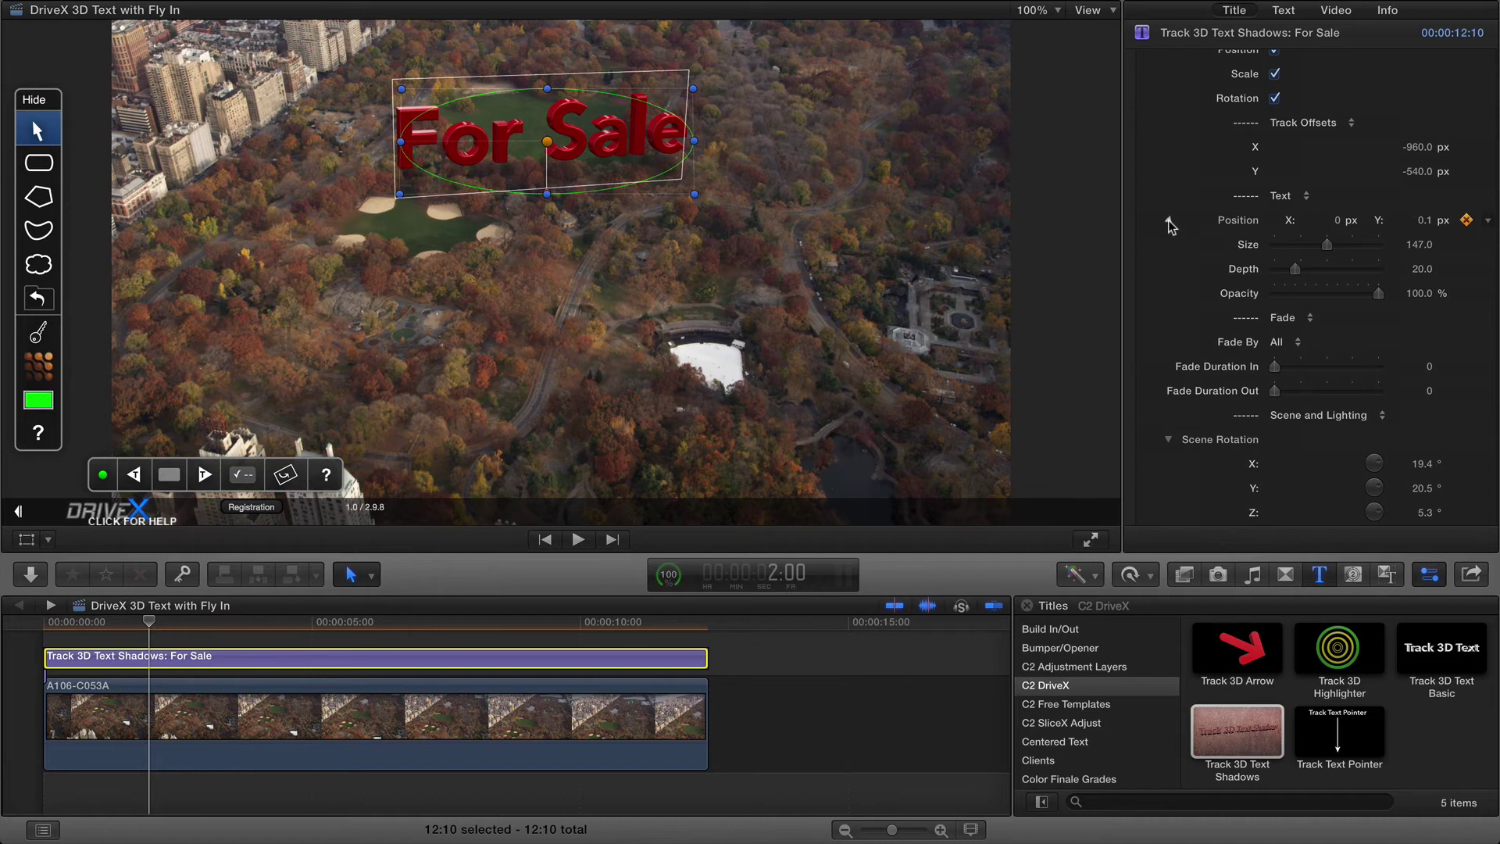
click(1168, 220)
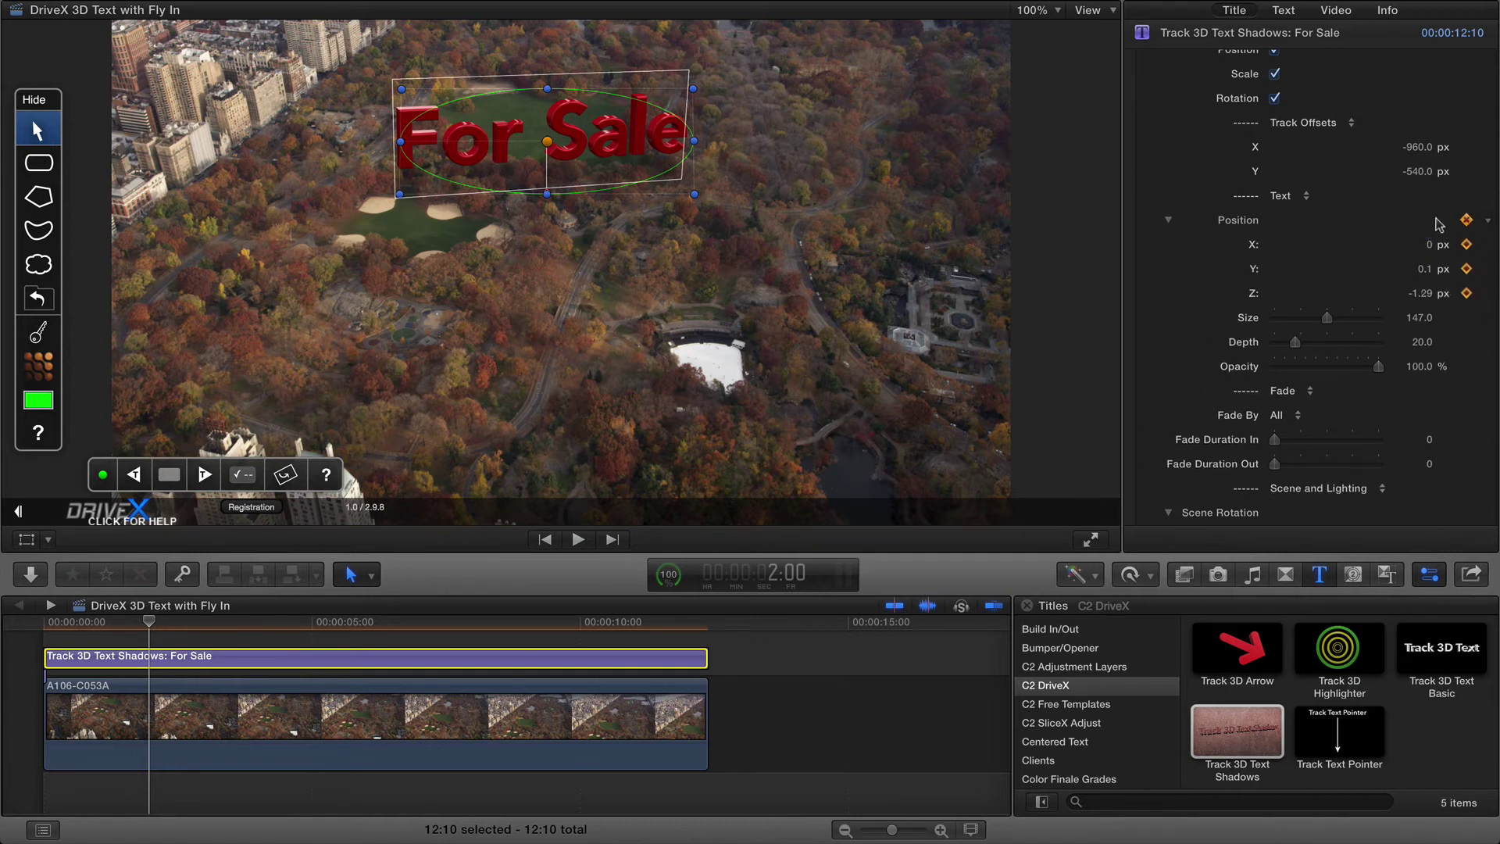
- Raise Position Y to 66.49 px at the clip start and play back the drop-in to 2 seconds
click(34, 625)
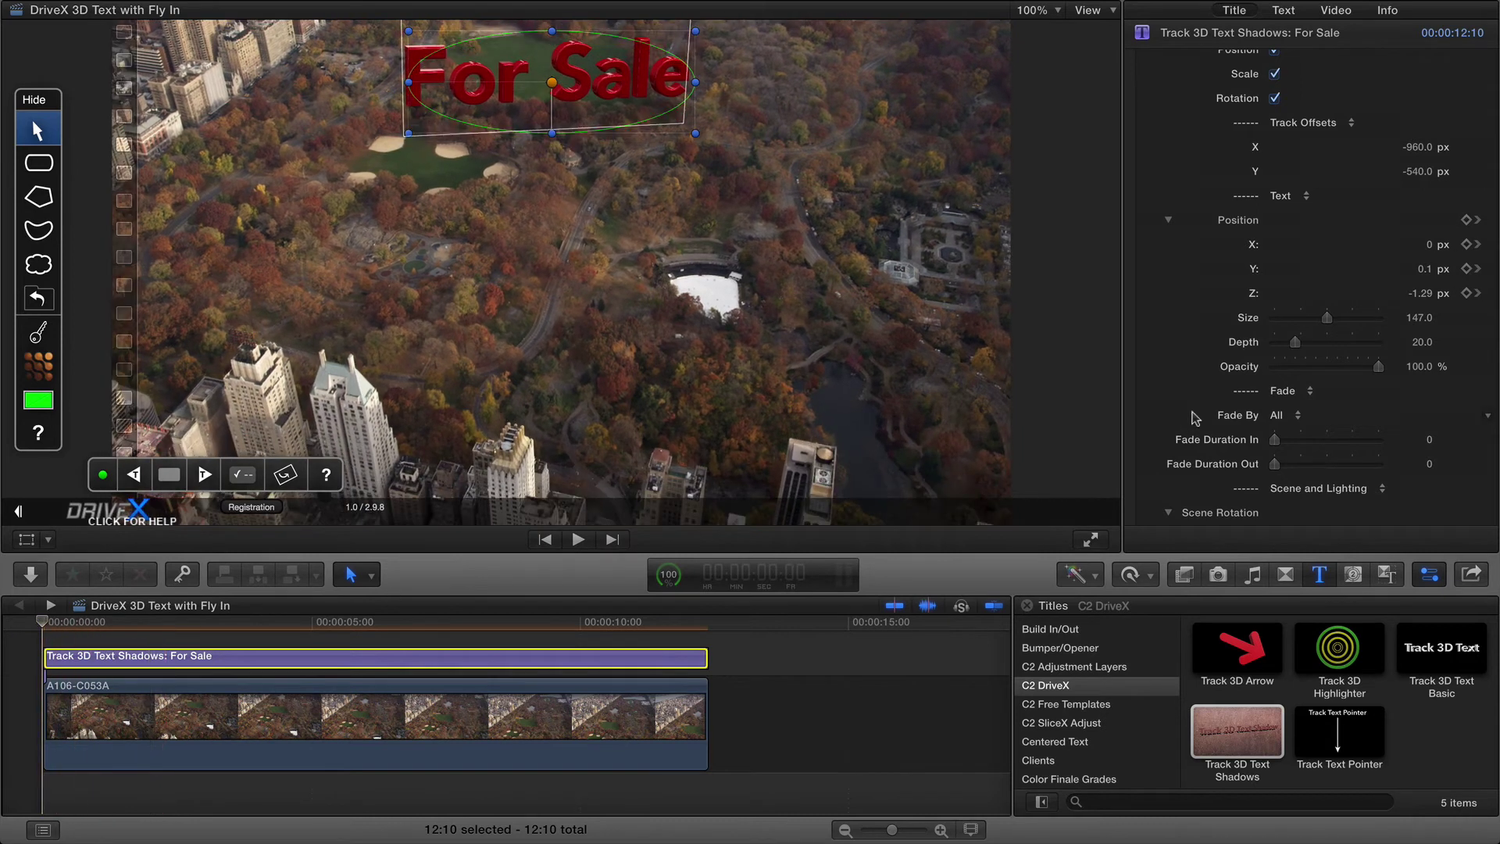
click(1425, 269)
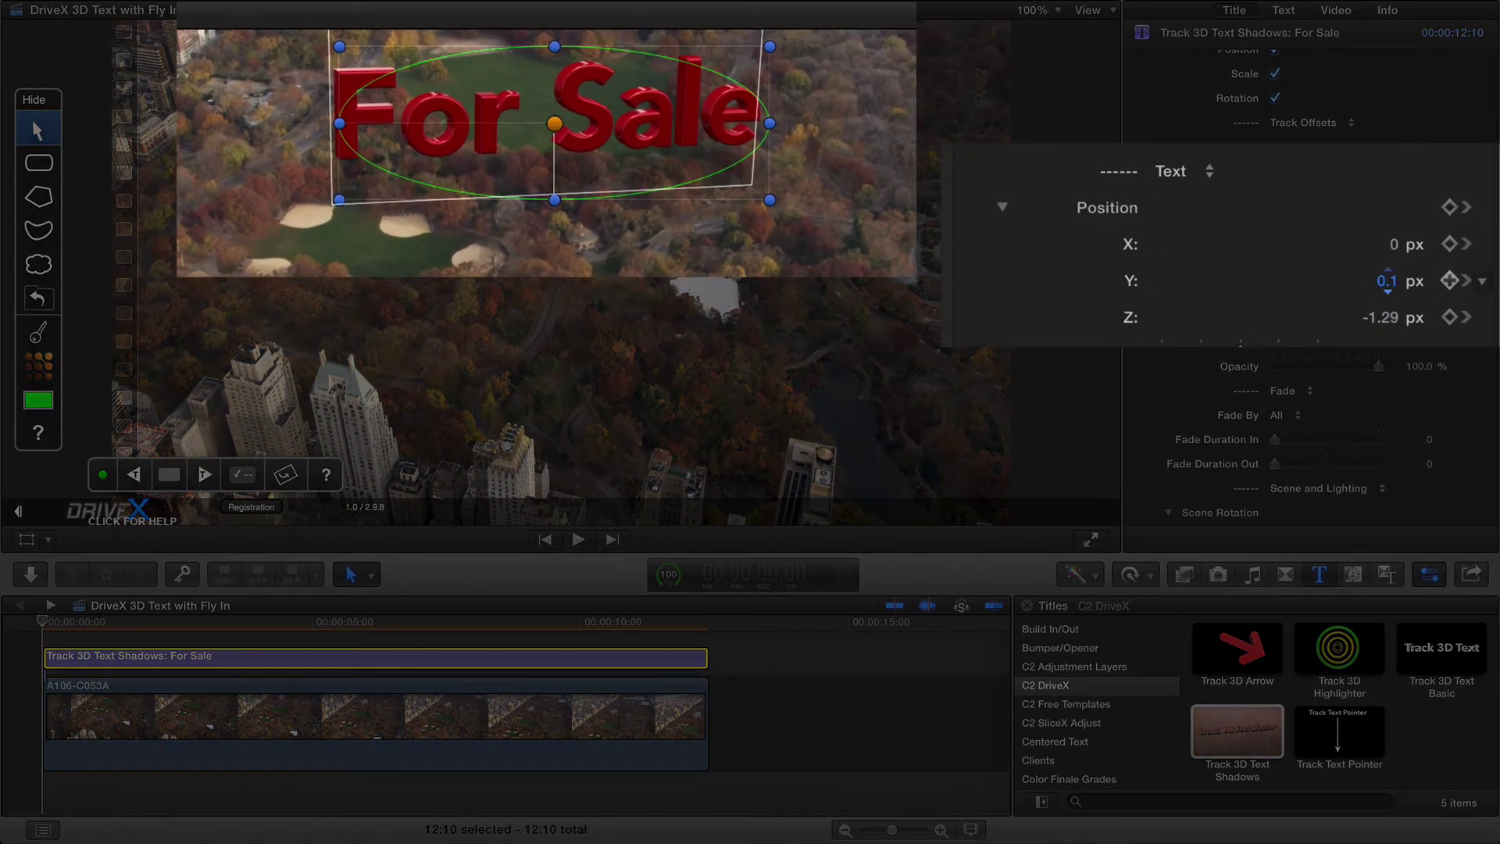
drag(1386, 280, 1387, 217)
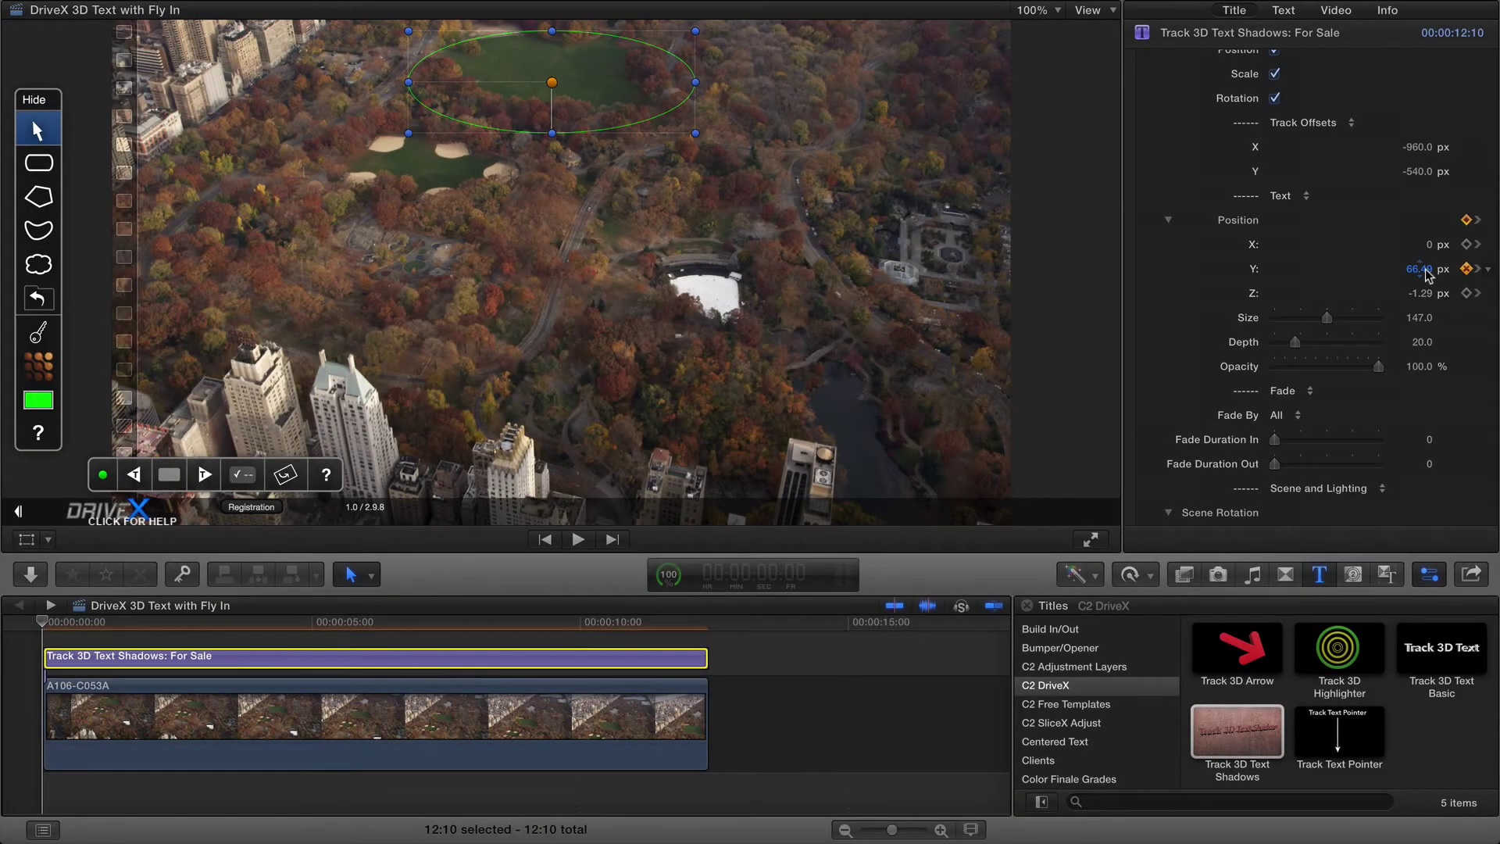
key(space)
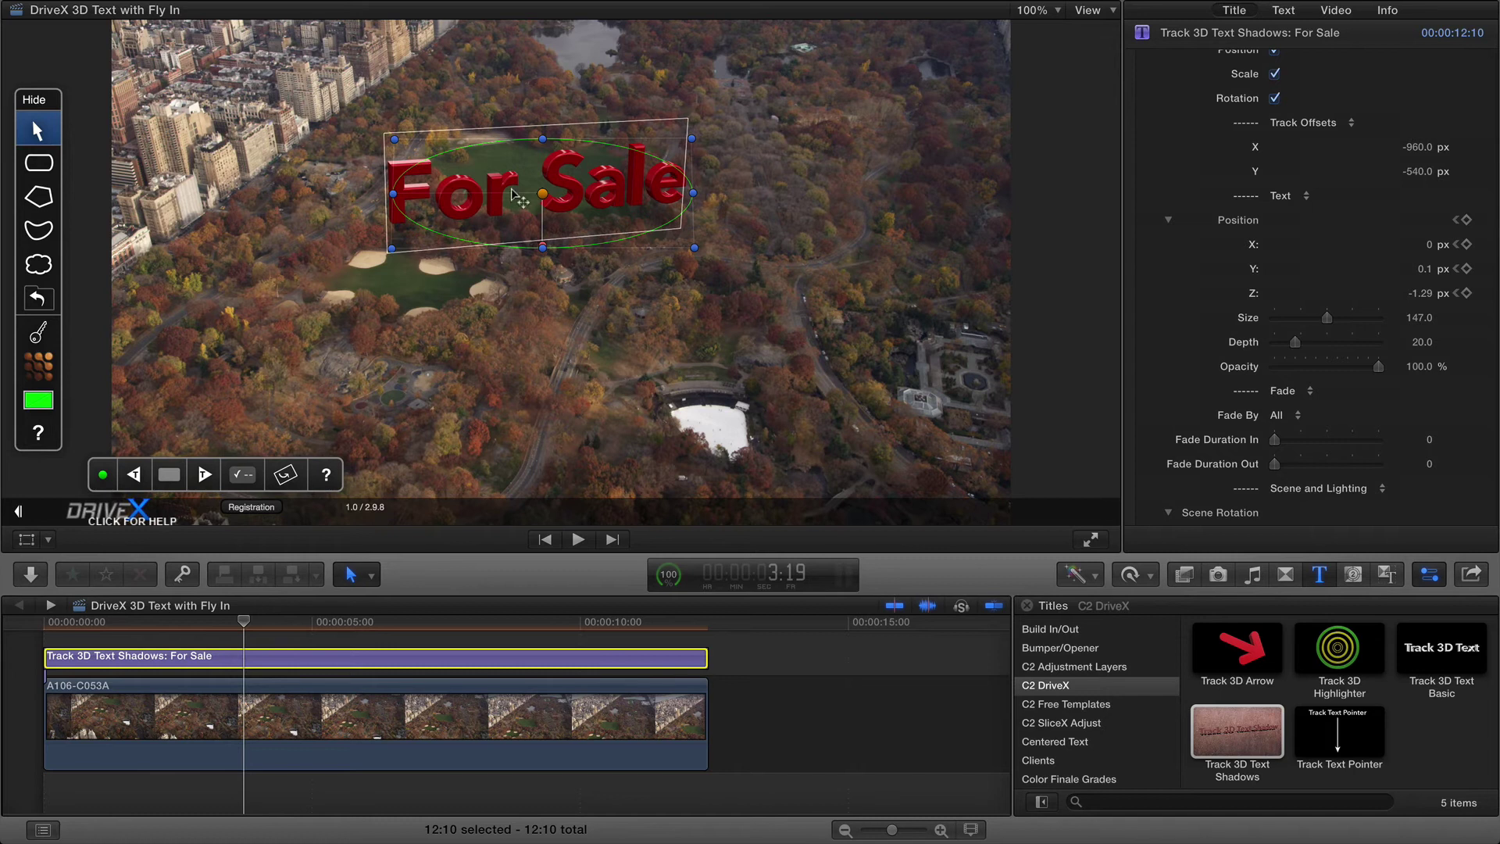
click(40, 624)
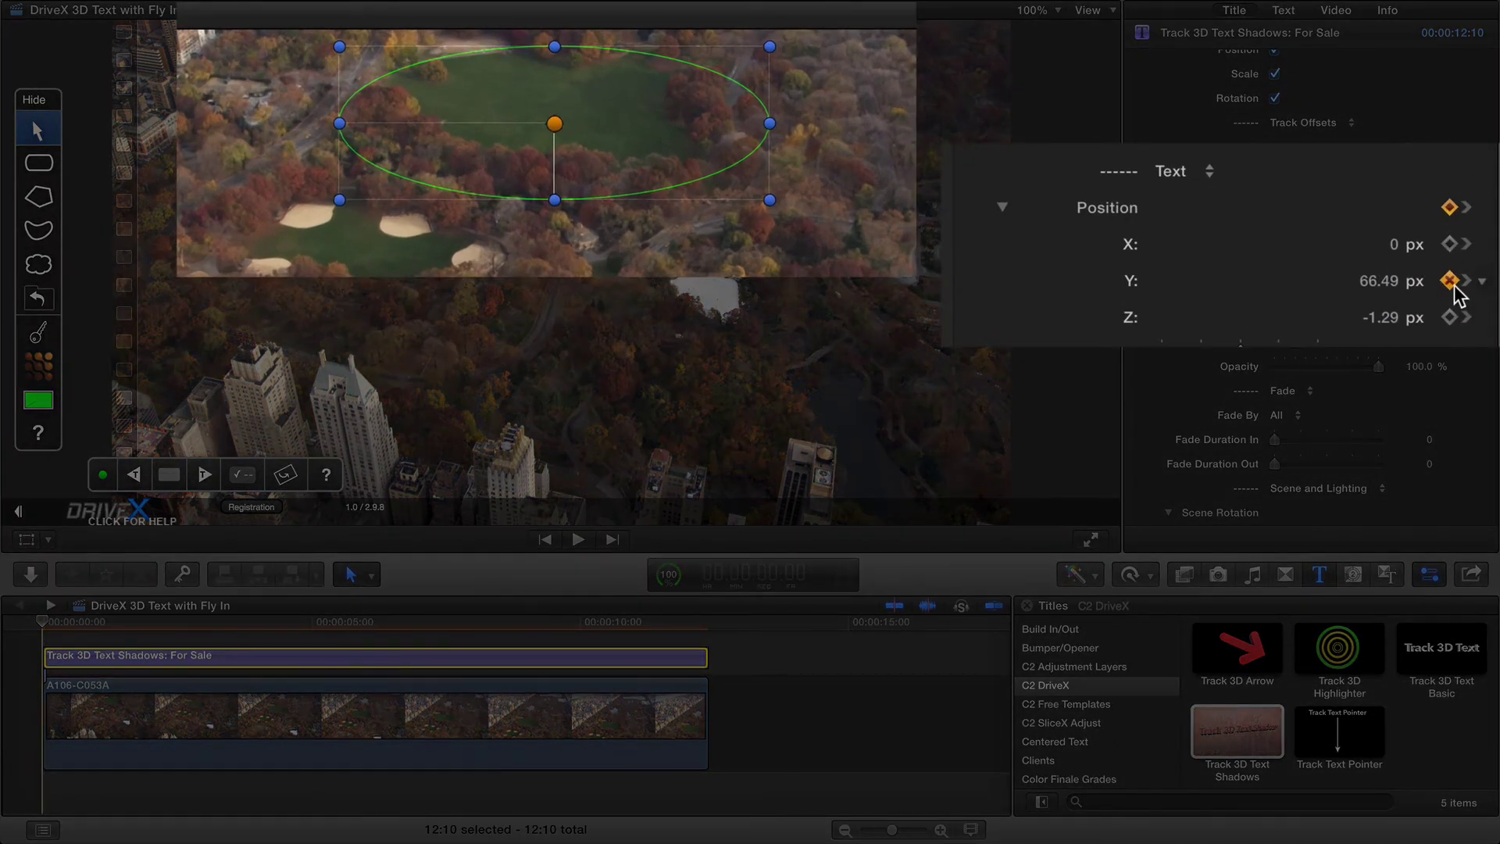
click(1466, 281)
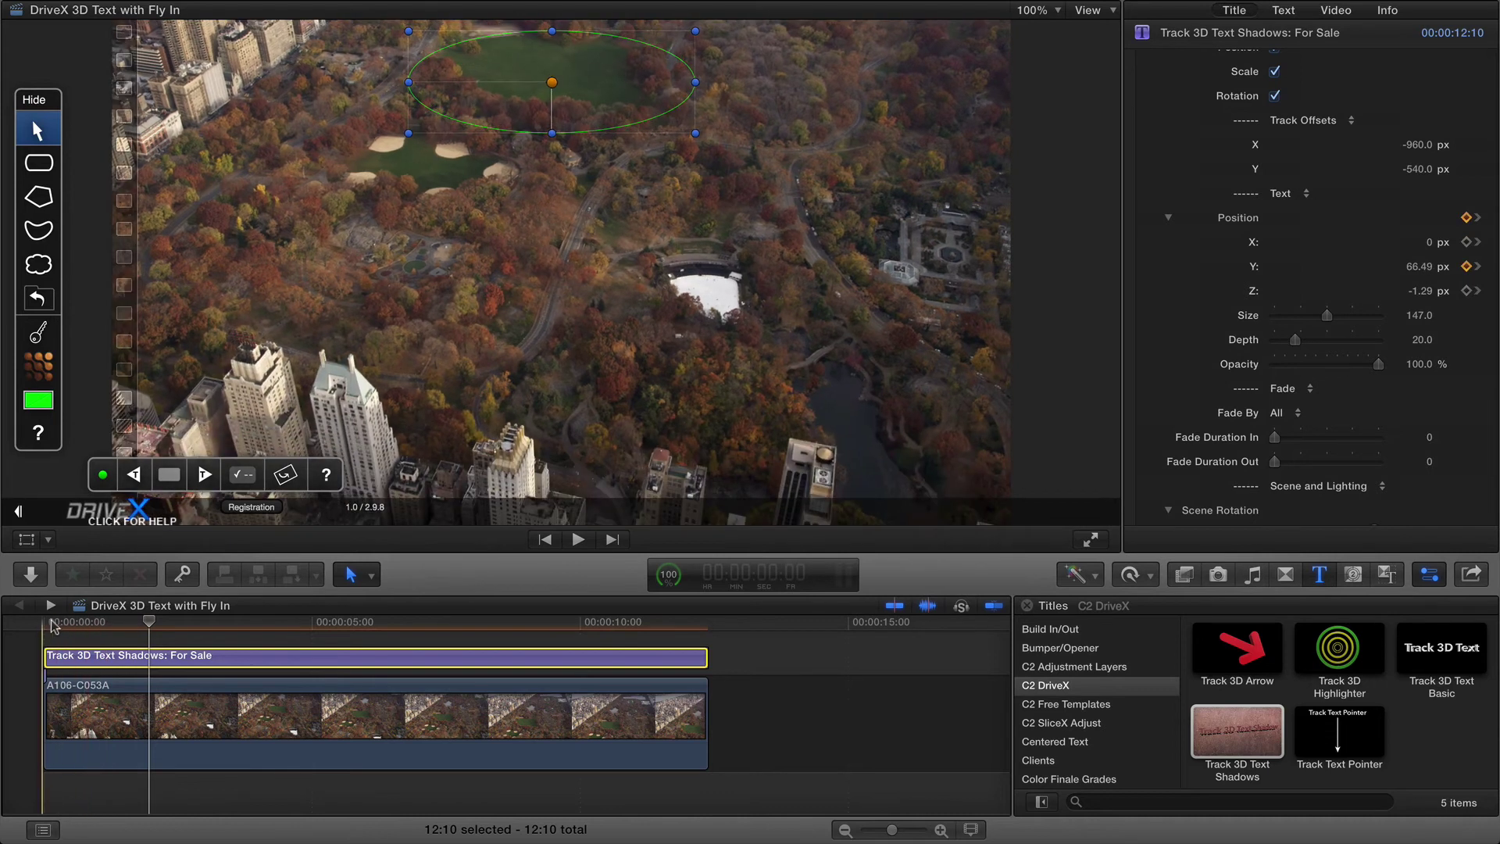
key(space)
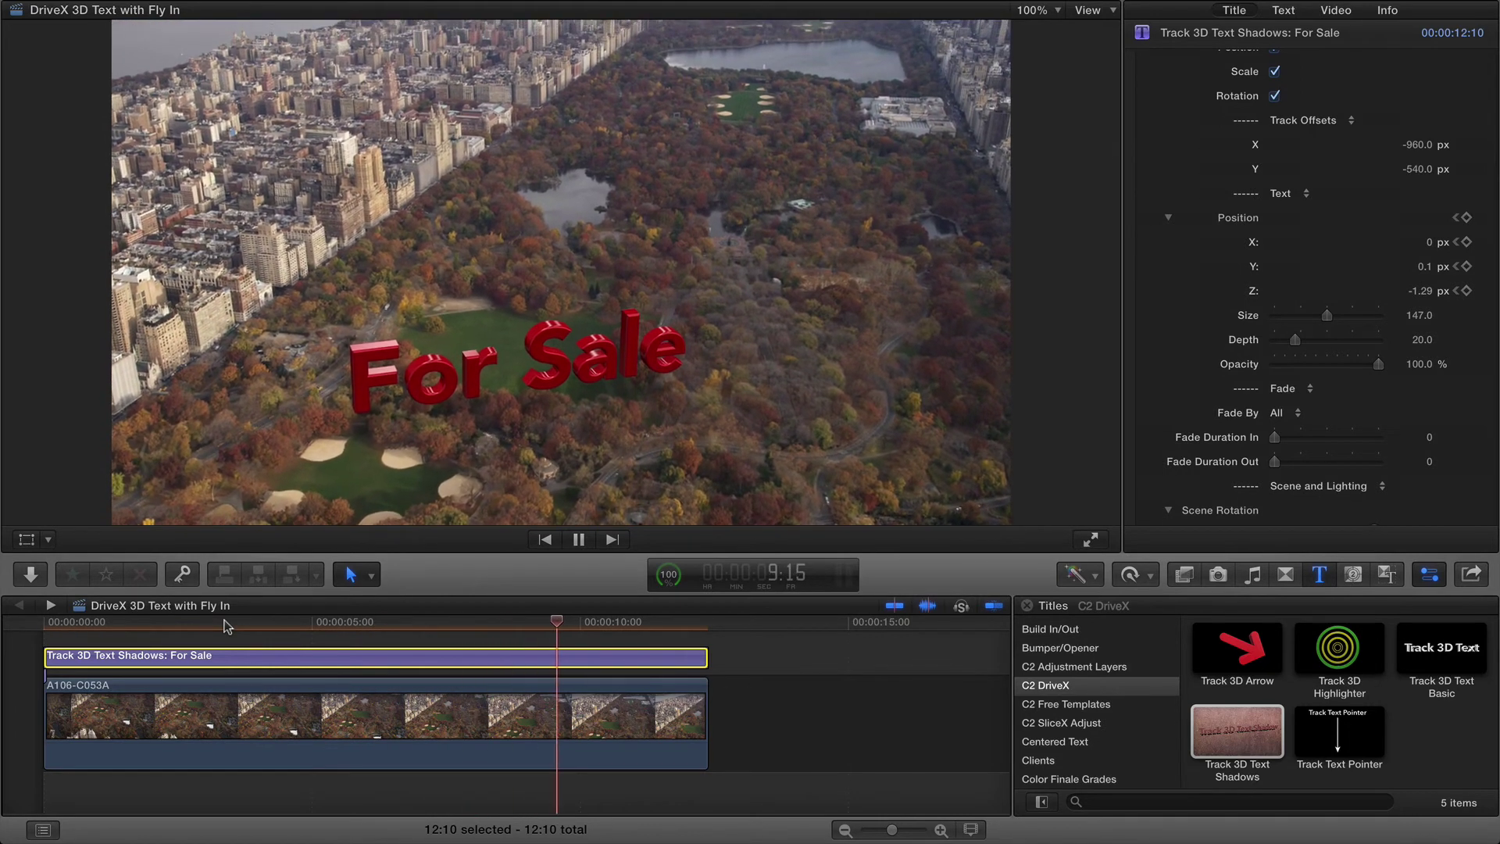
- Keyframe the text's Position at 10:15, push it back in depth at clip end, and preview
key(space)
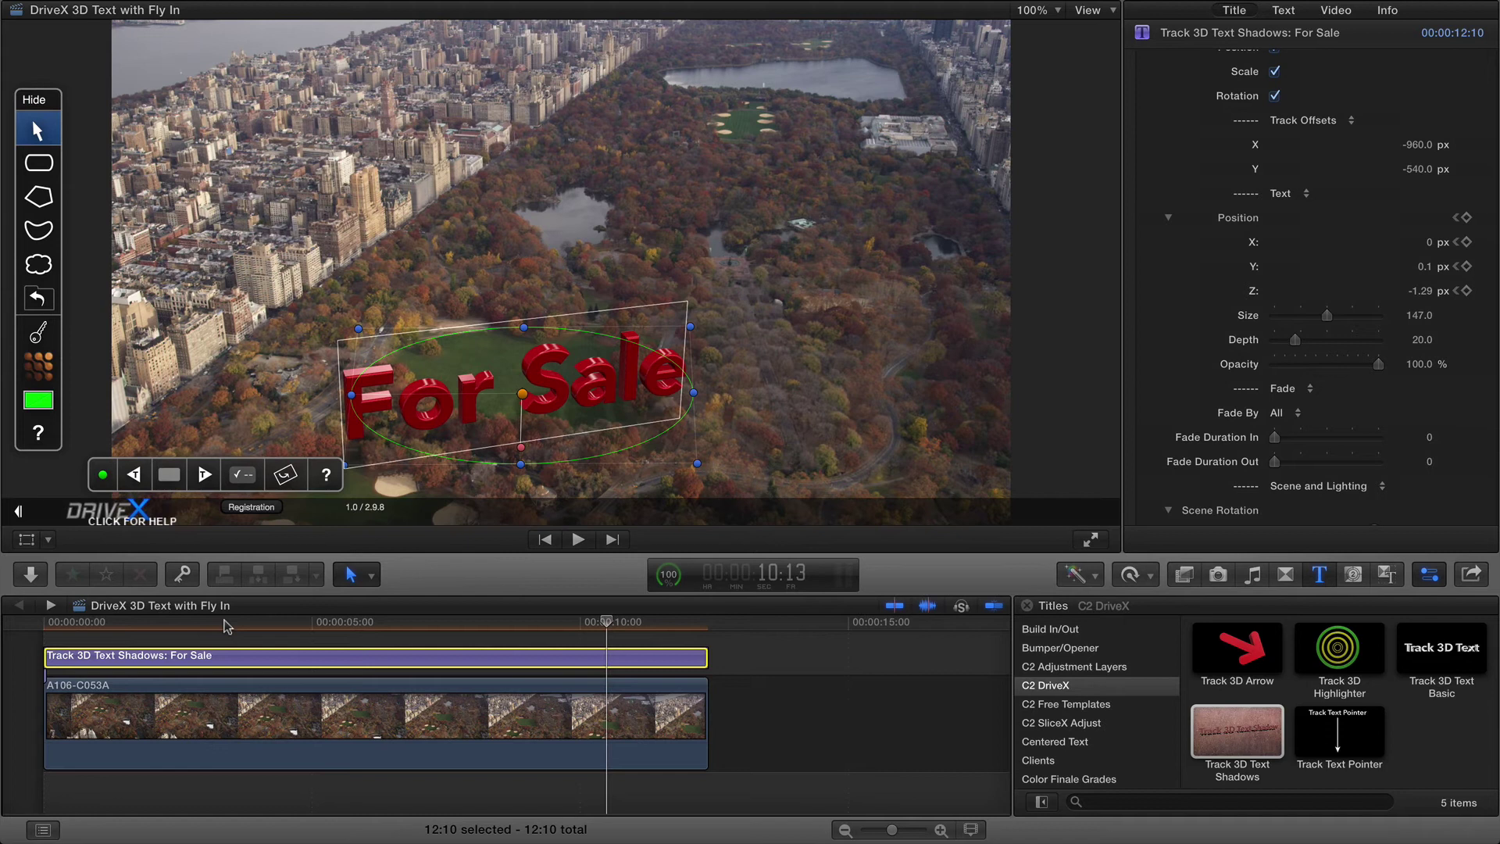
click(611, 621)
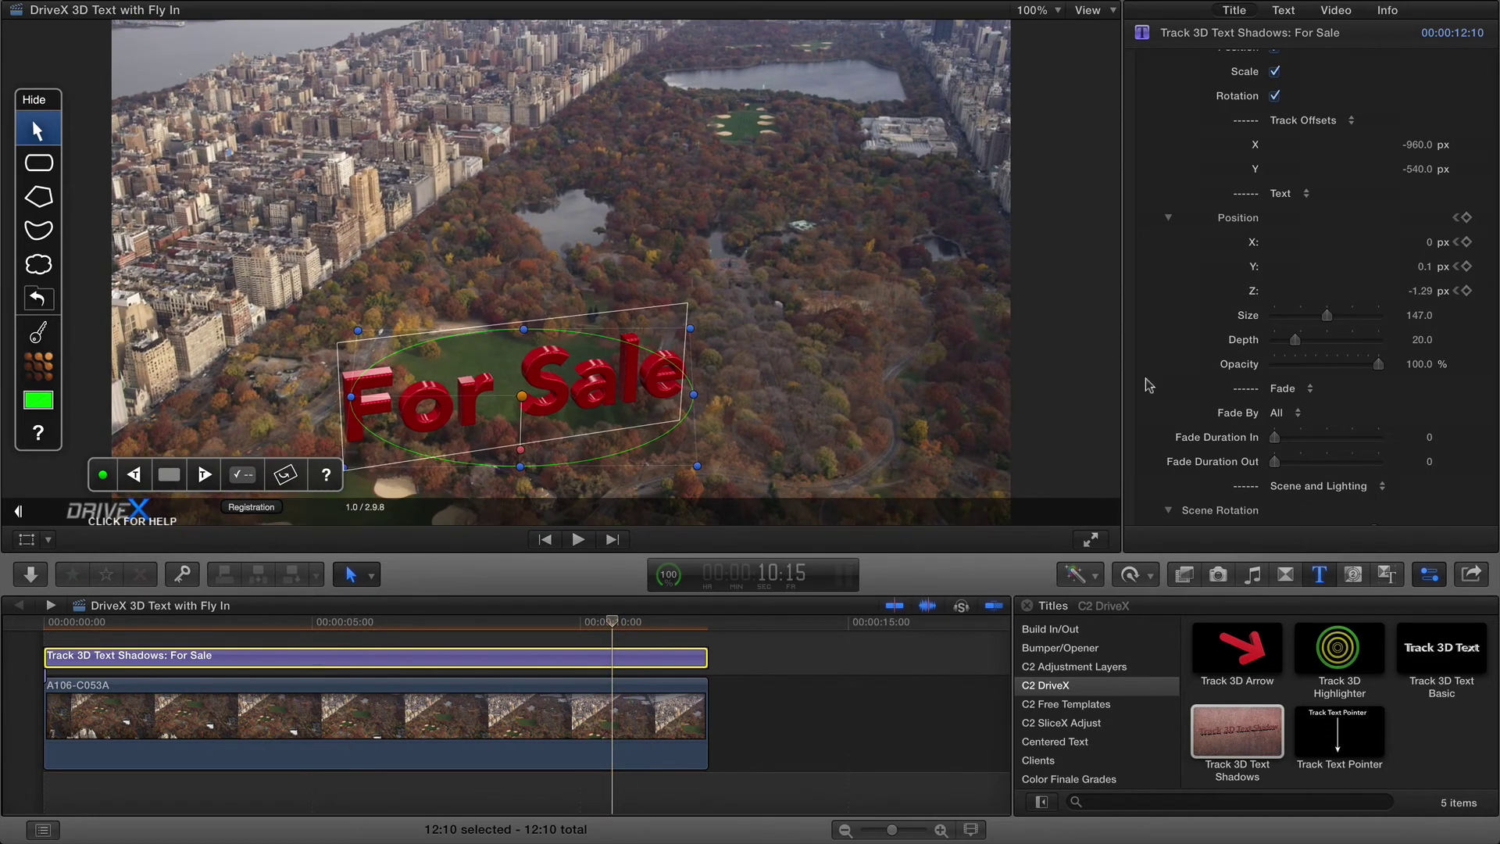
click(1466, 218)
click(703, 621)
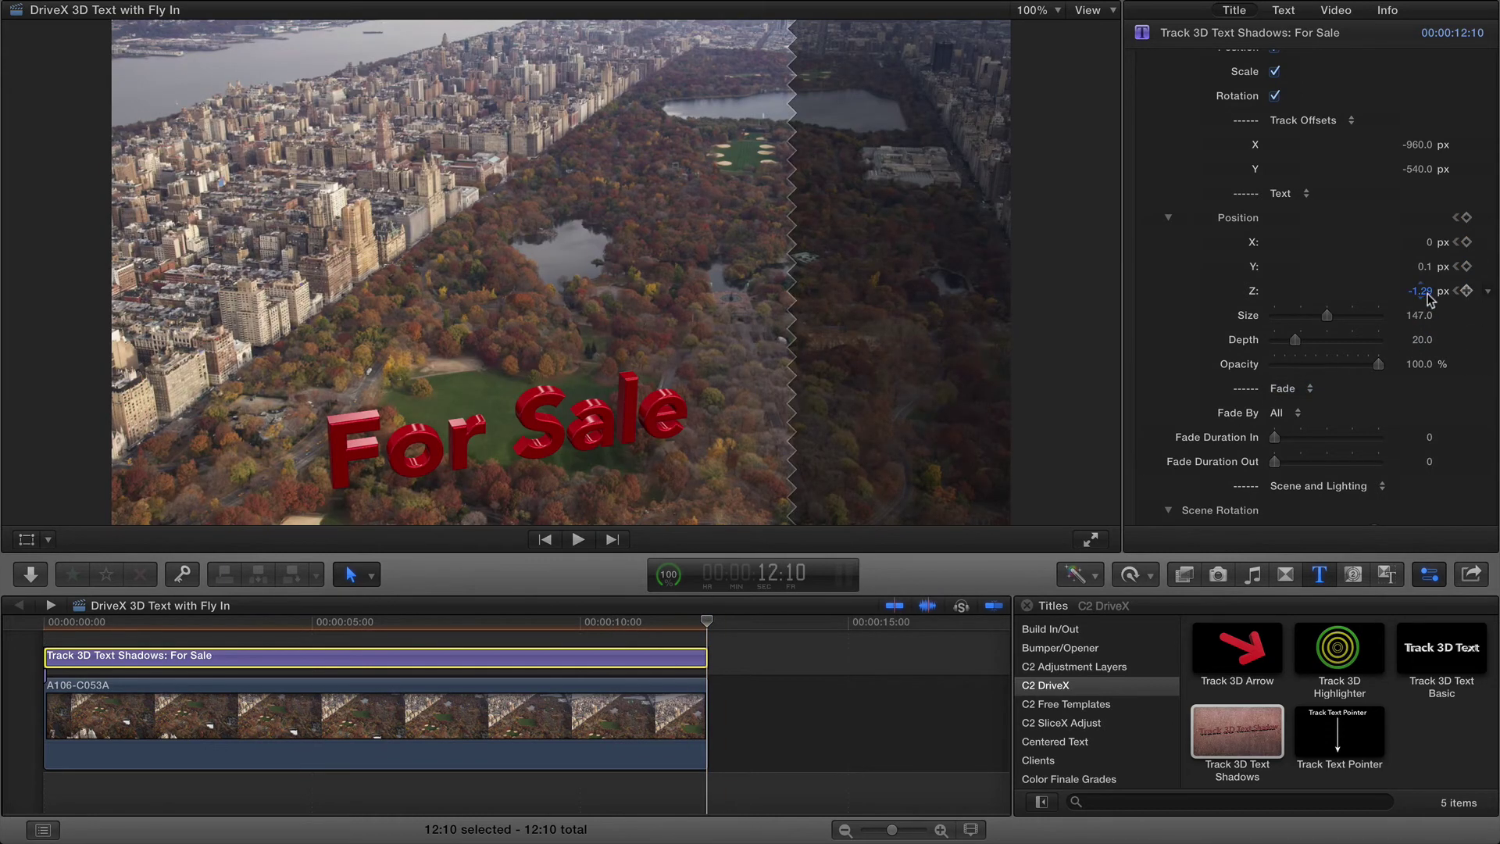
drag(1428, 291, 1415, 296)
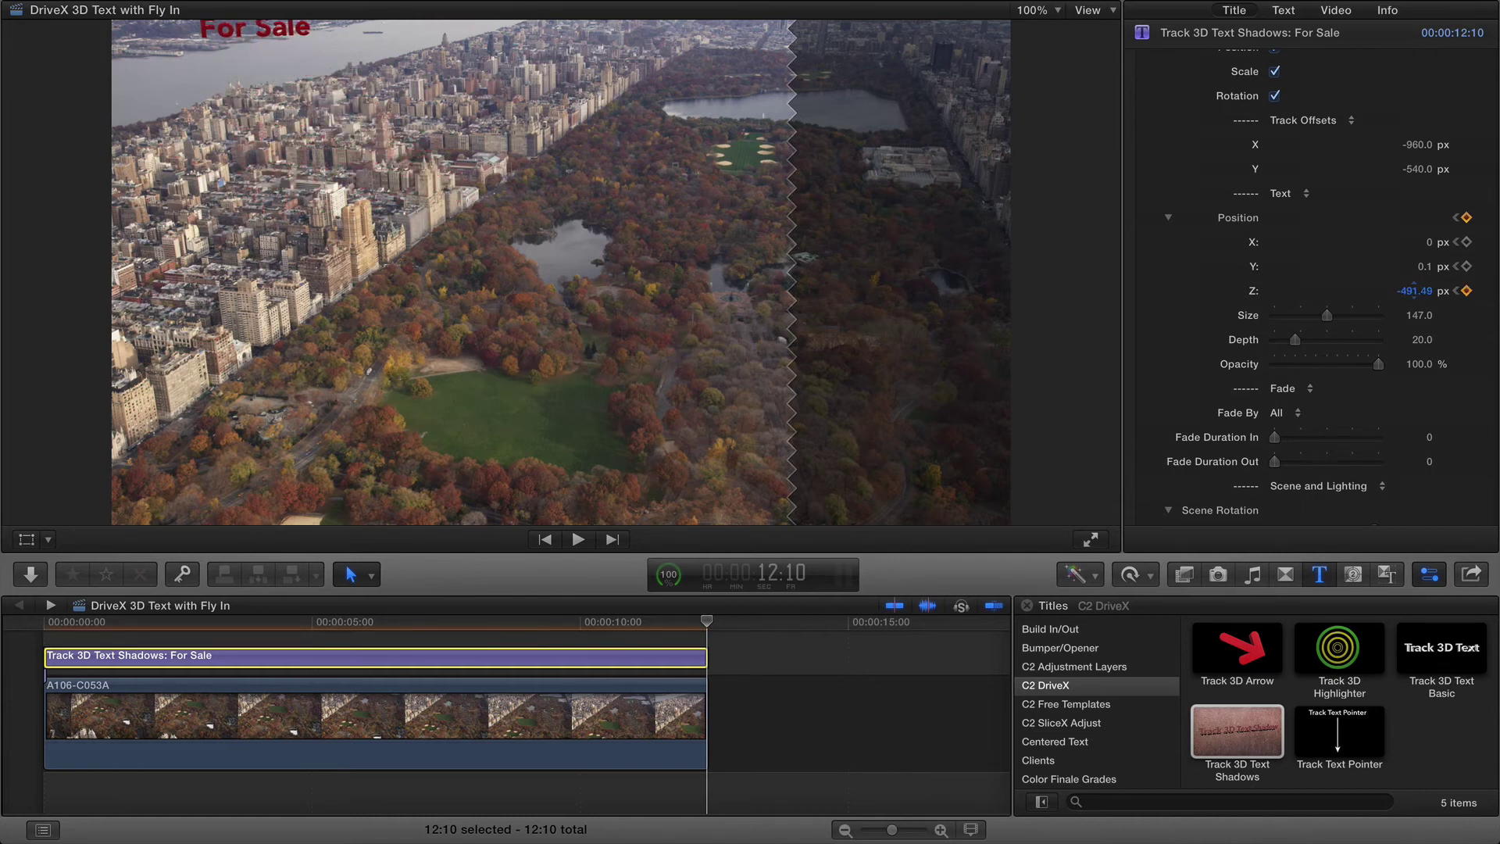
key(space)
click(581, 620)
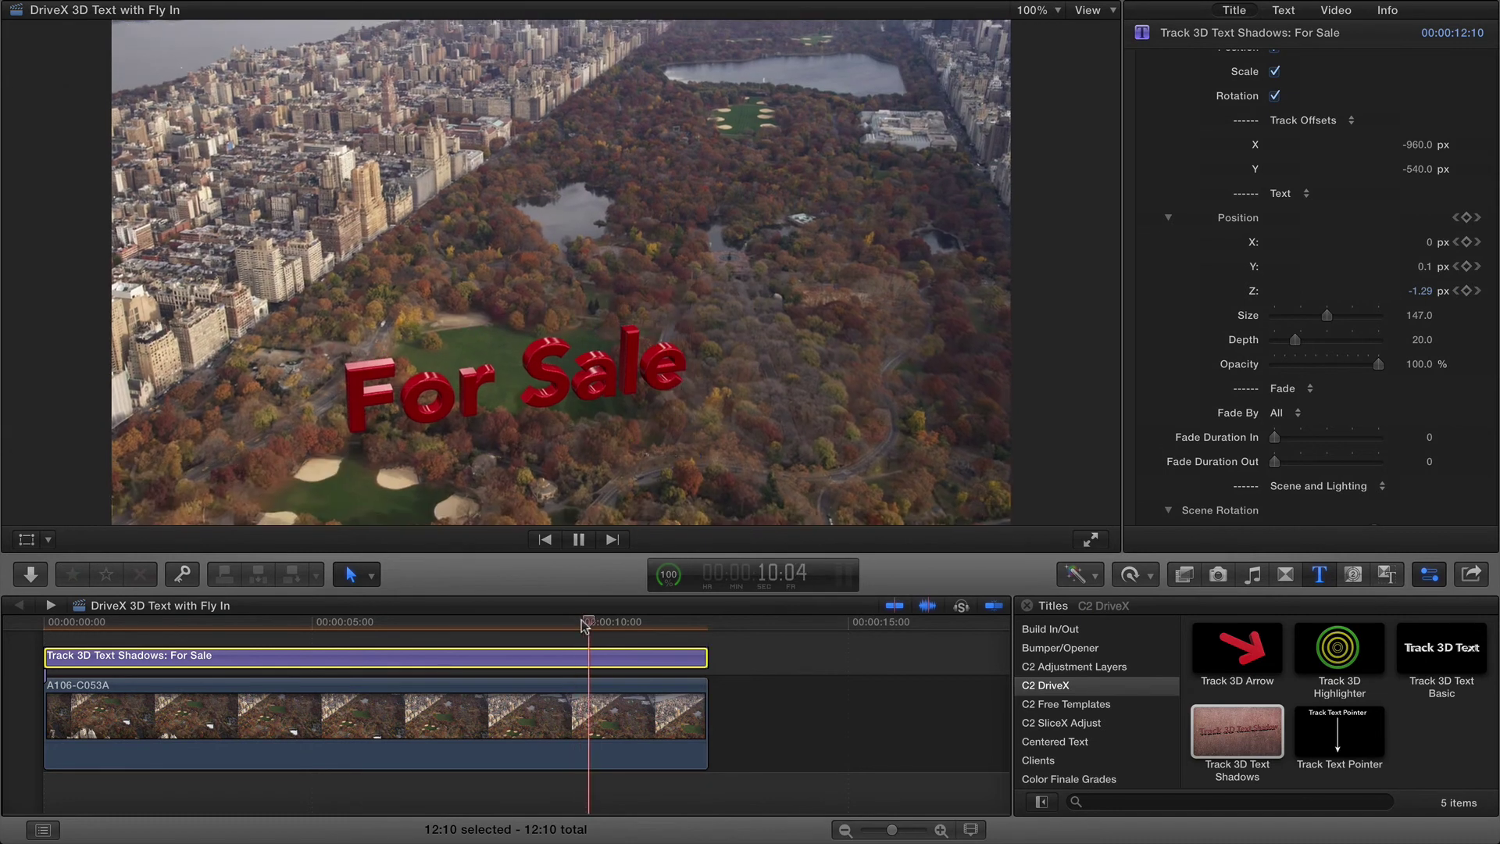
key(space)
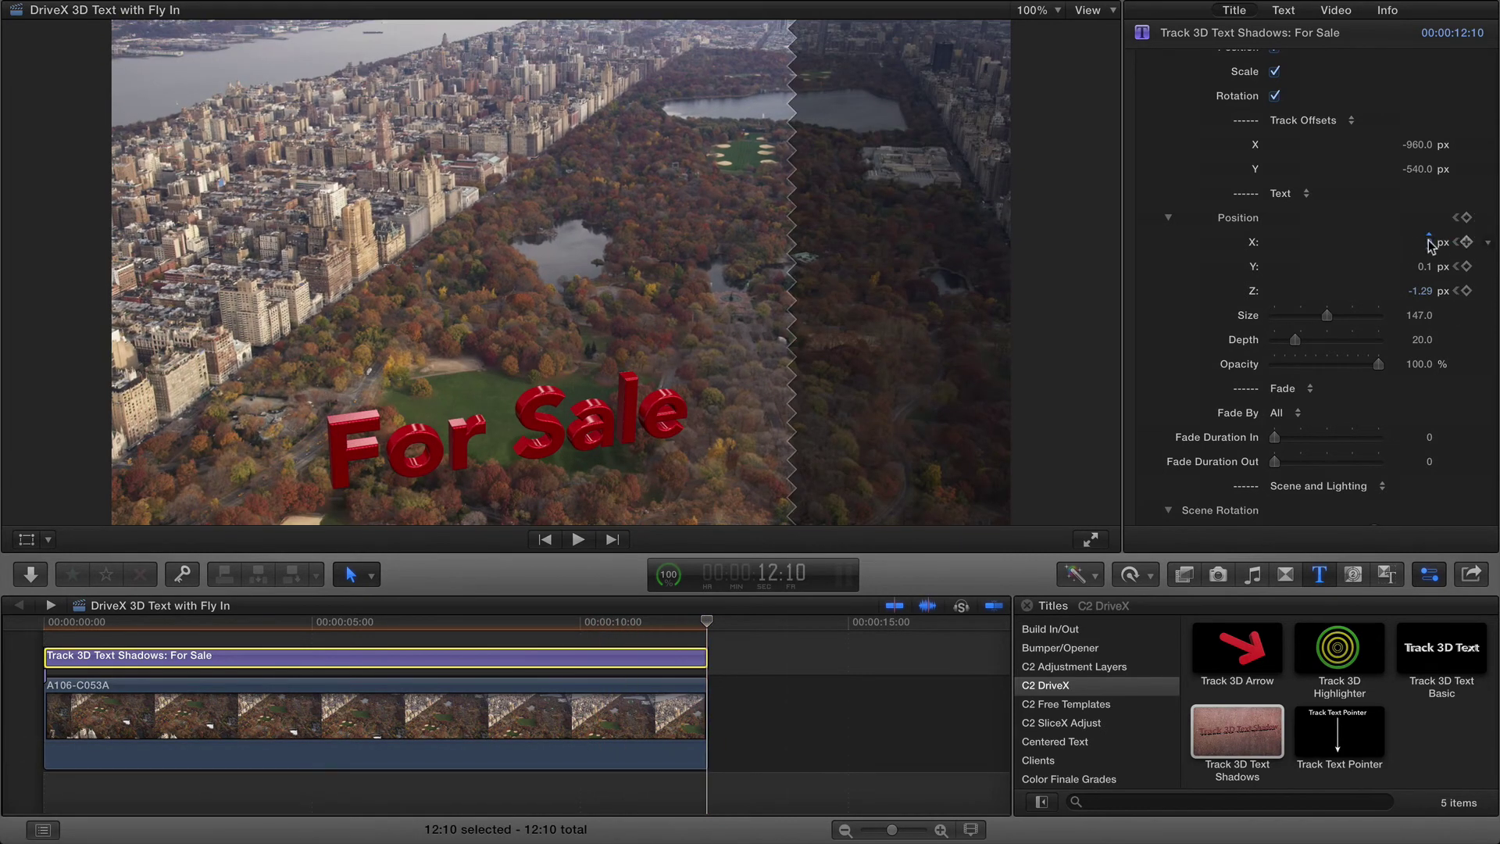
- Set Position X to about -98 px at clip end so the text slides left off-frame, then review
drag(1431, 246, 1417, 243)
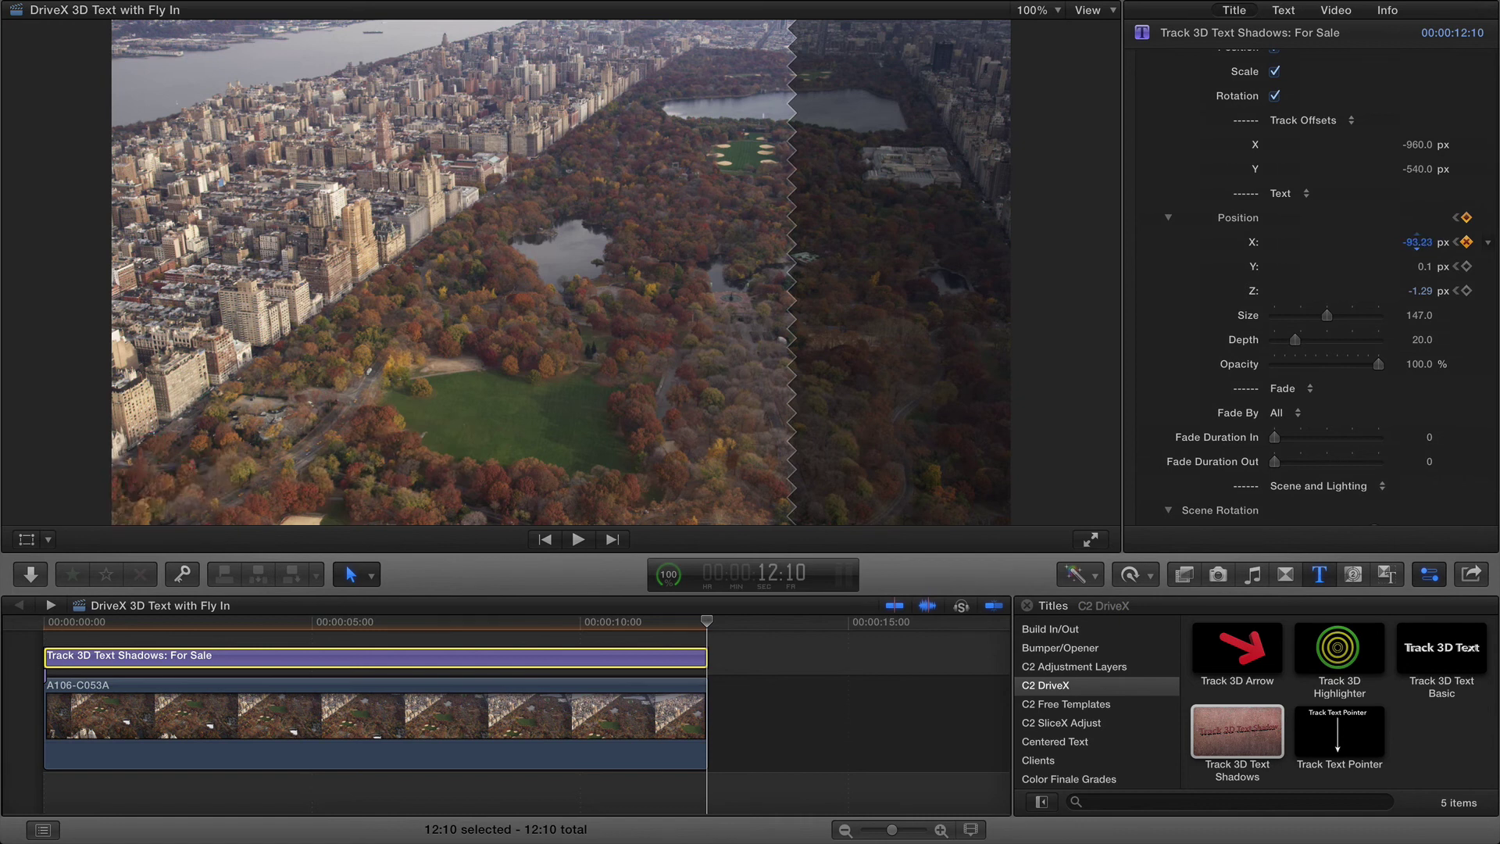
click(594, 623)
key(space)
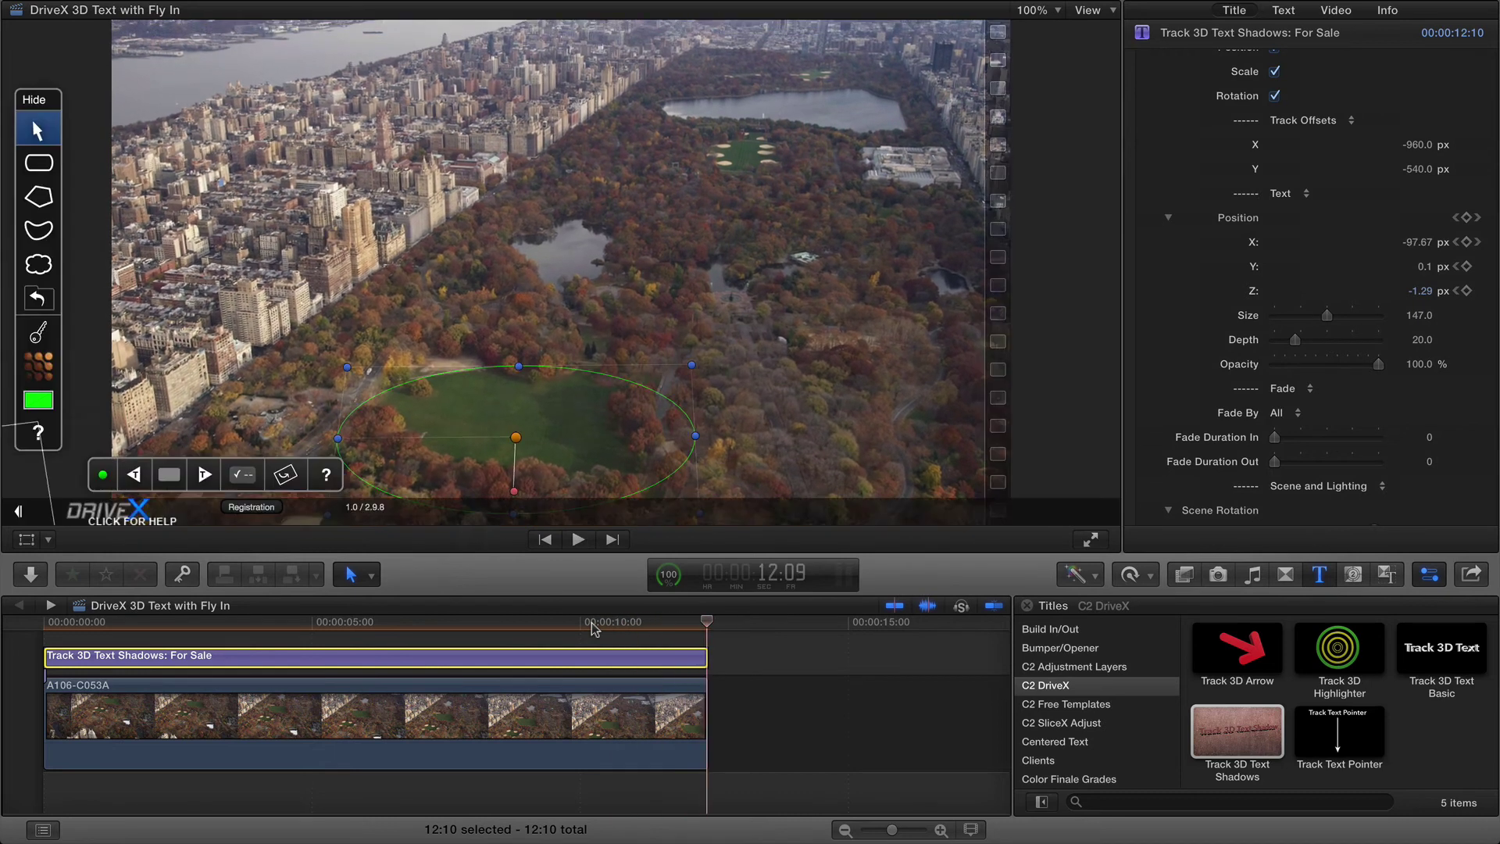
drag(595, 625, 639, 625)
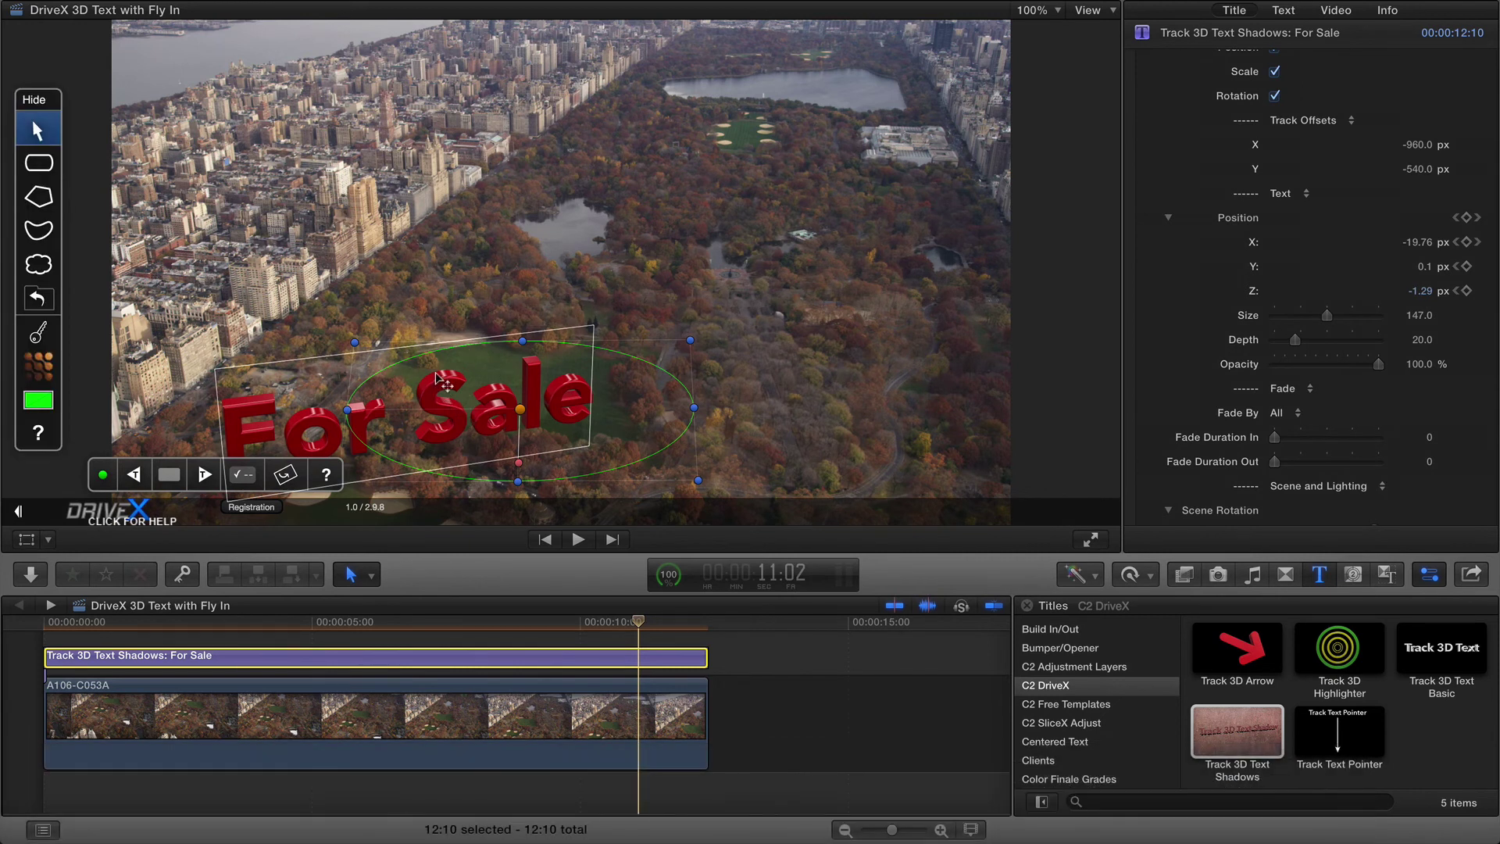
scroll(1337, 149, up, 1)
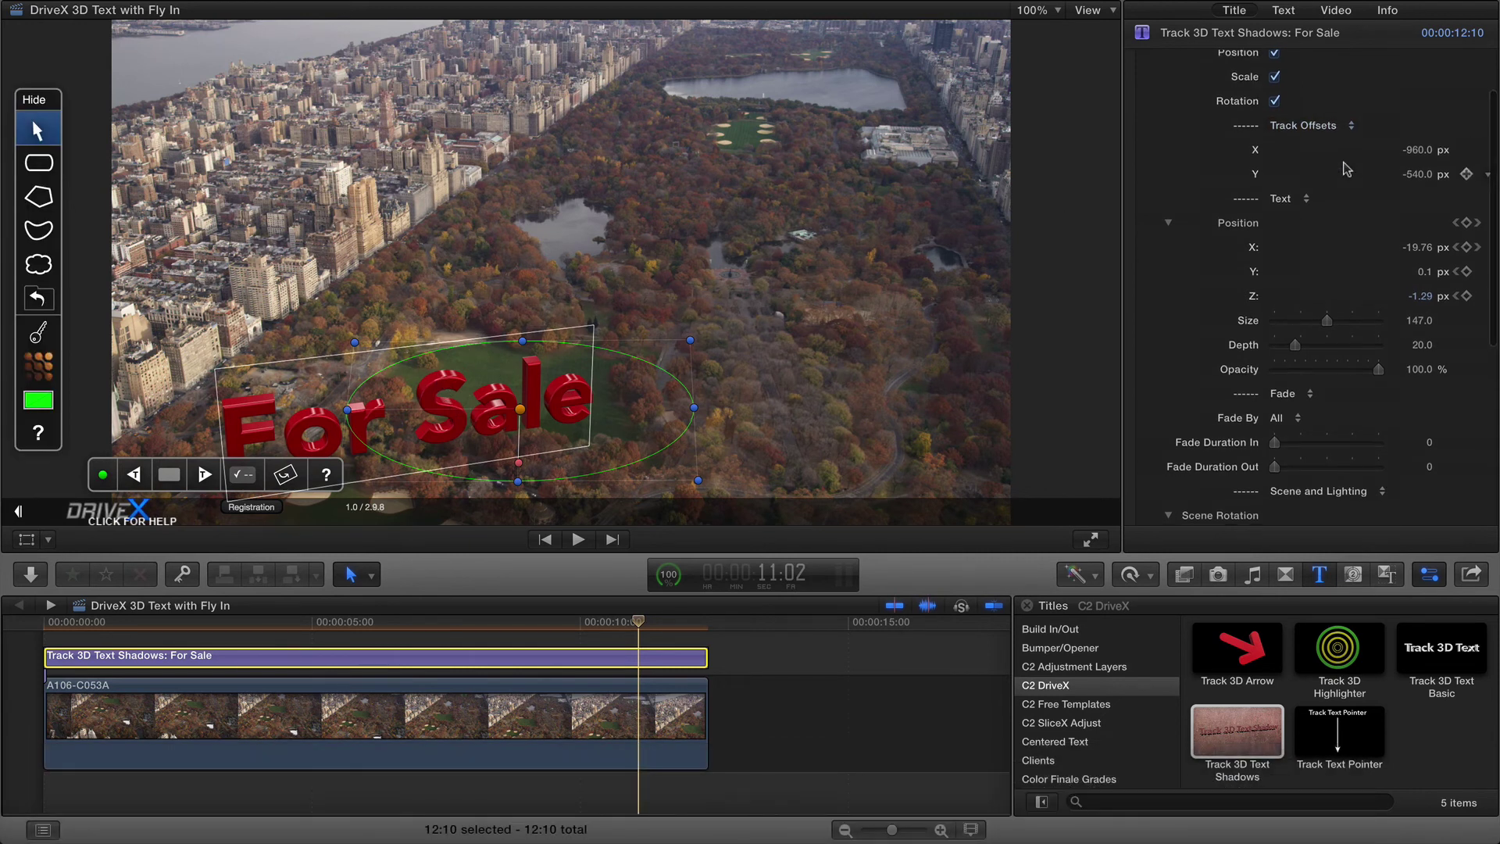